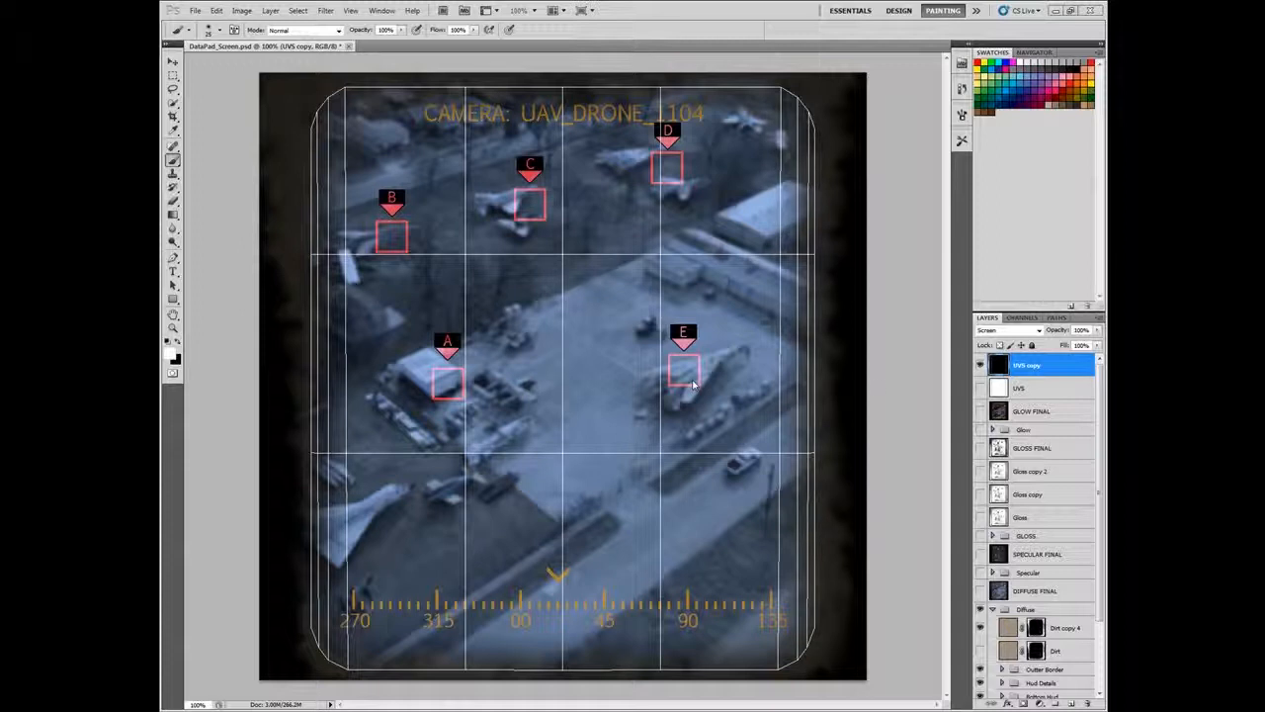
Hide the UVS copy wireframe overlay so the unobstructed screen texture shows
click(980, 366)
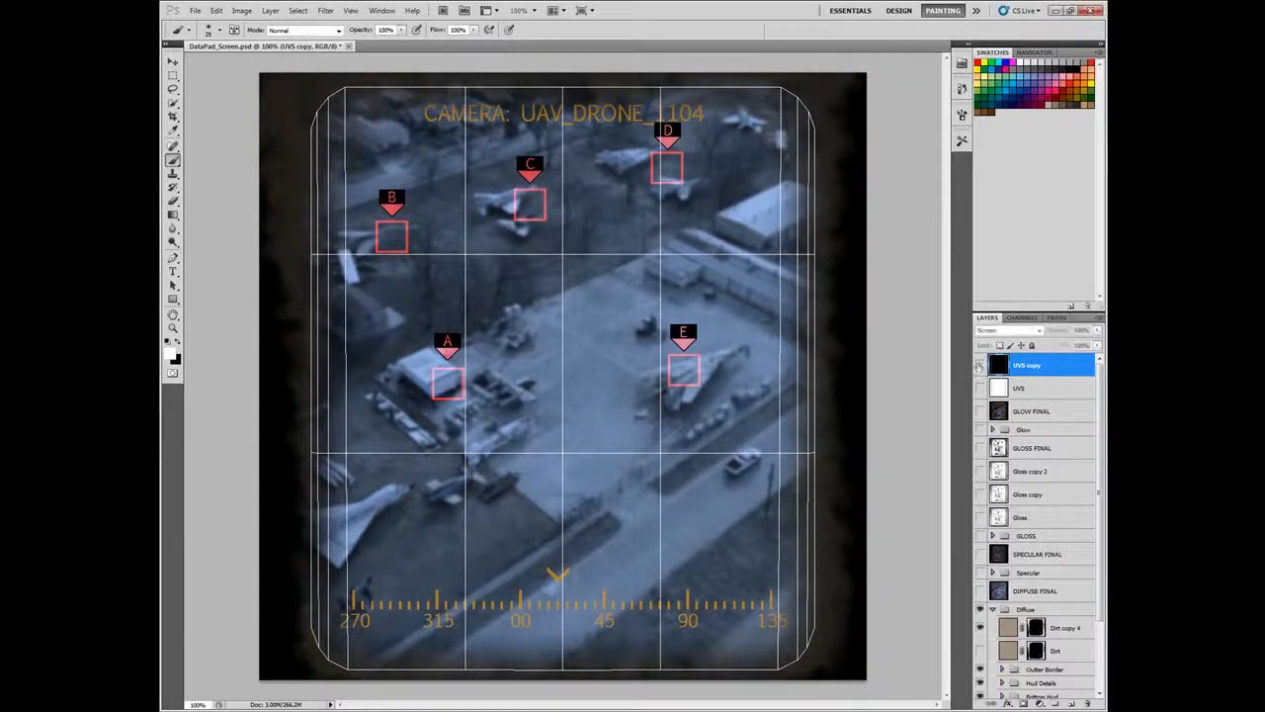
click(980, 387)
scroll(1038, 474, down, 3)
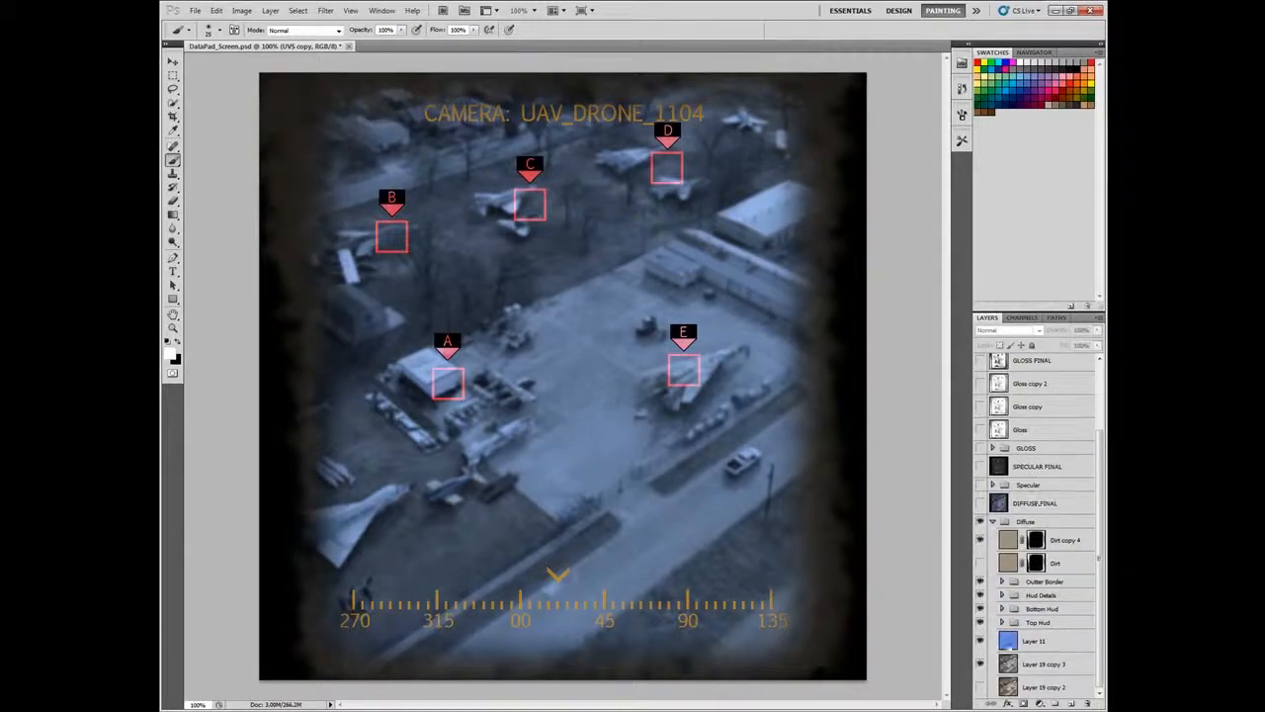
Place a duplicate of Layer 19 copy 3 above the Diffuse group to view the bare aerial photo, and delete the duplicate
click(1009, 665)
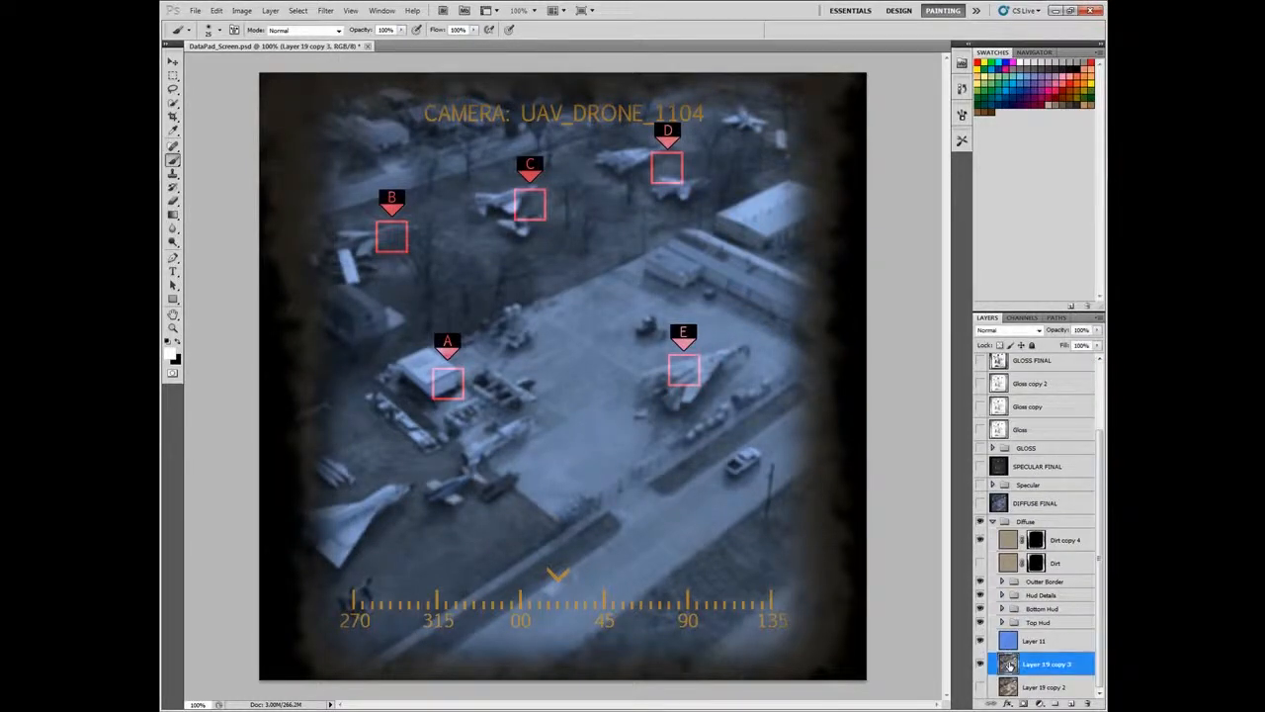
drag(1009, 665, 1006, 516)
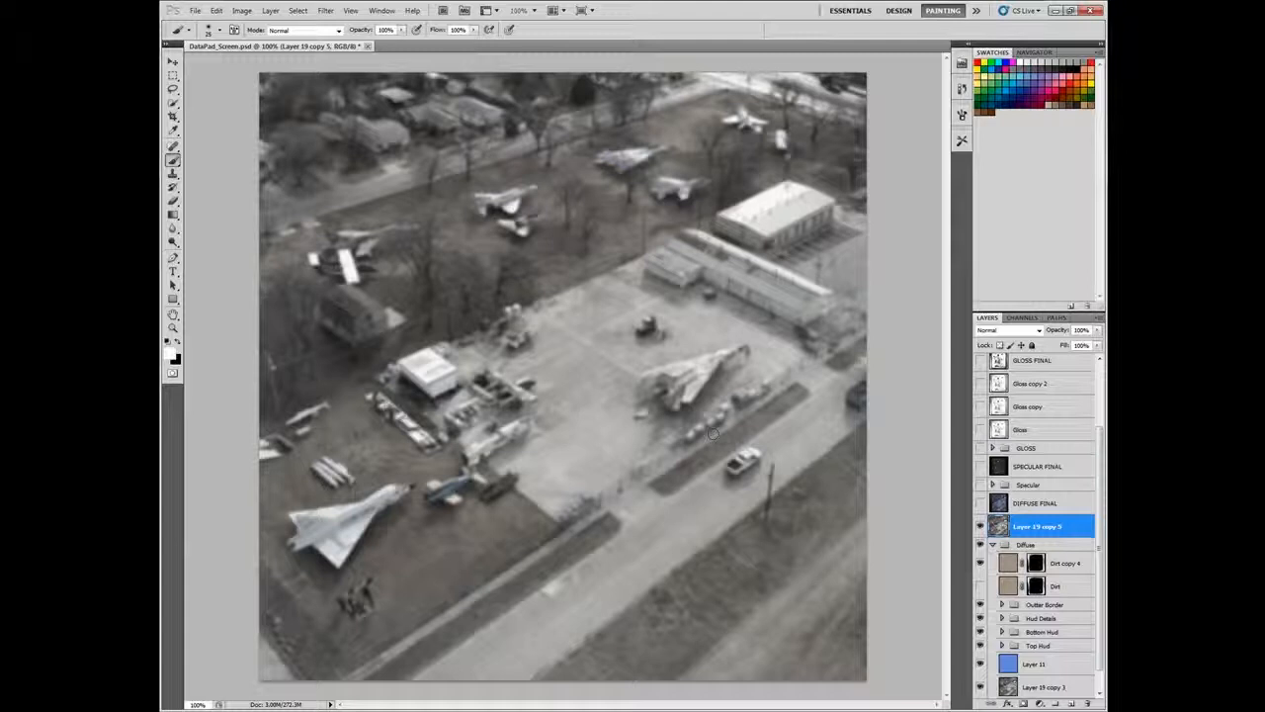
drag(1039, 526, 1086, 675)
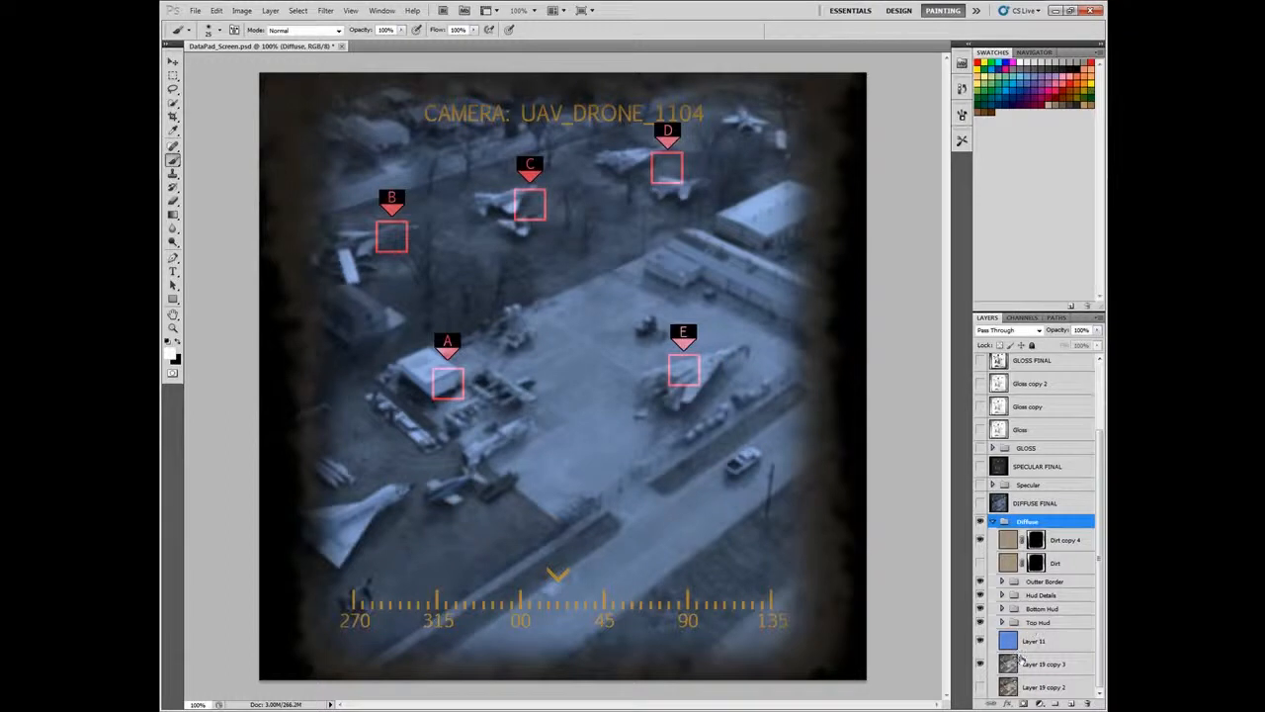
Compare the image with the blue Layer 11 and the Top Hud group each hidden and shown
click(1023, 665)
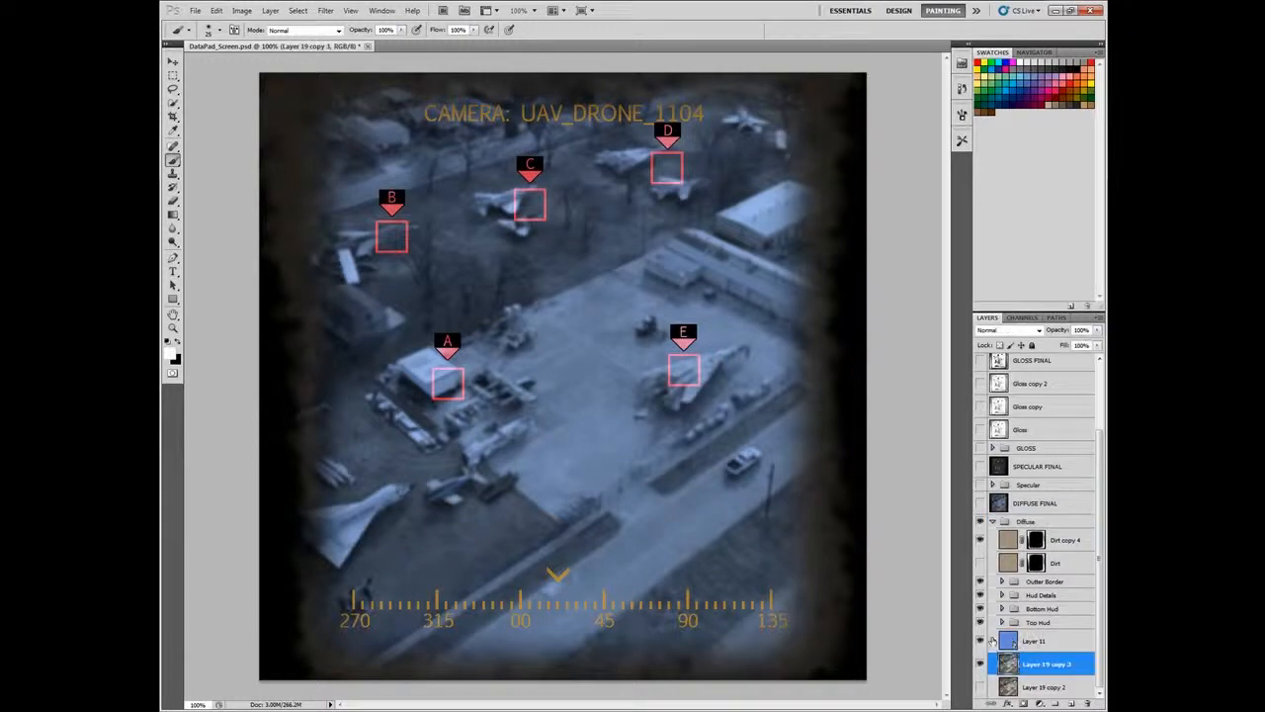
click(980, 640)
click(980, 640)
click(981, 623)
click(980, 623)
Examine the Top Hud group's layers by toggling their visibility and by releasing and restoring the orange layer's clipping mask
click(1002, 623)
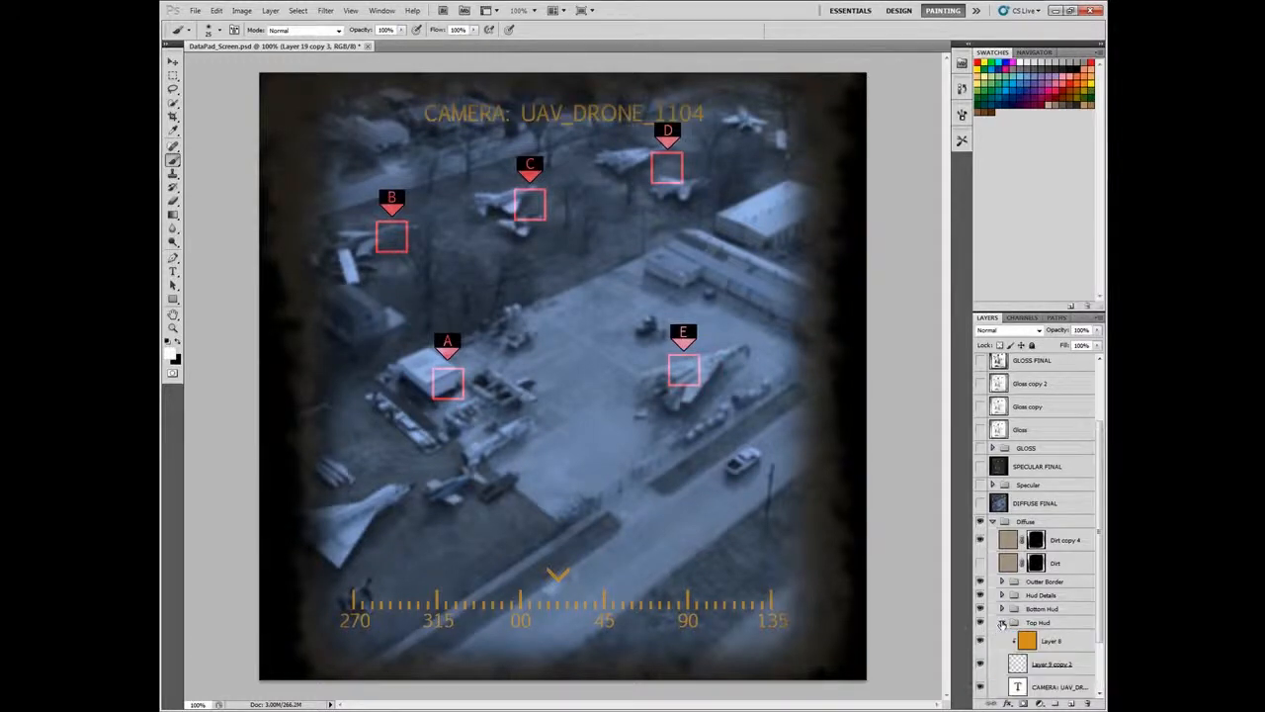
scroll(1006, 621, down, 1)
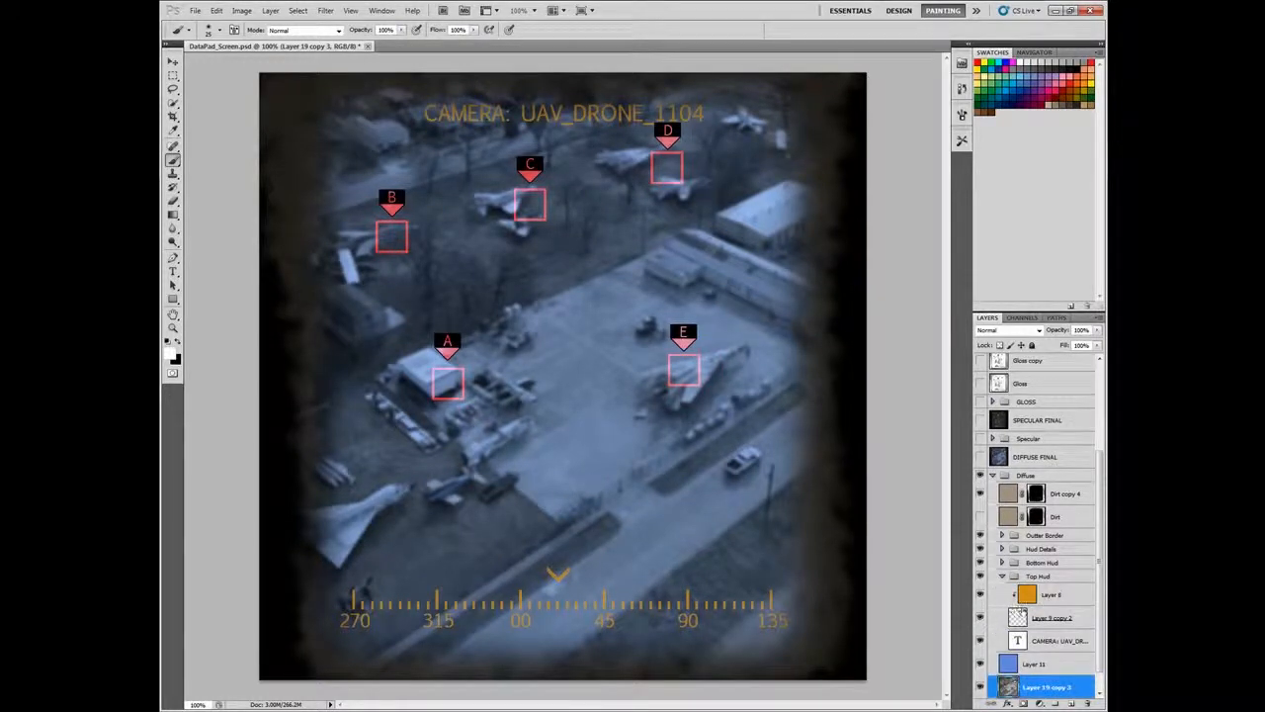
click(981, 619)
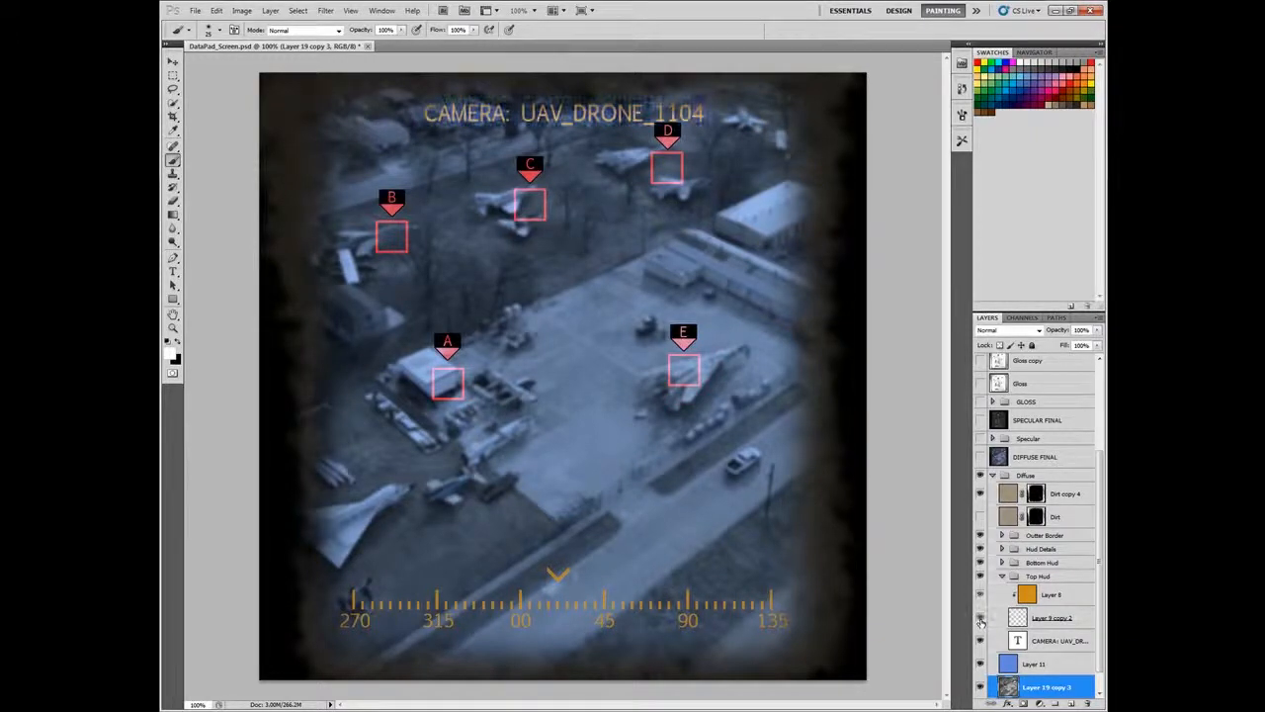
click(981, 619)
click(980, 596)
click(980, 596)
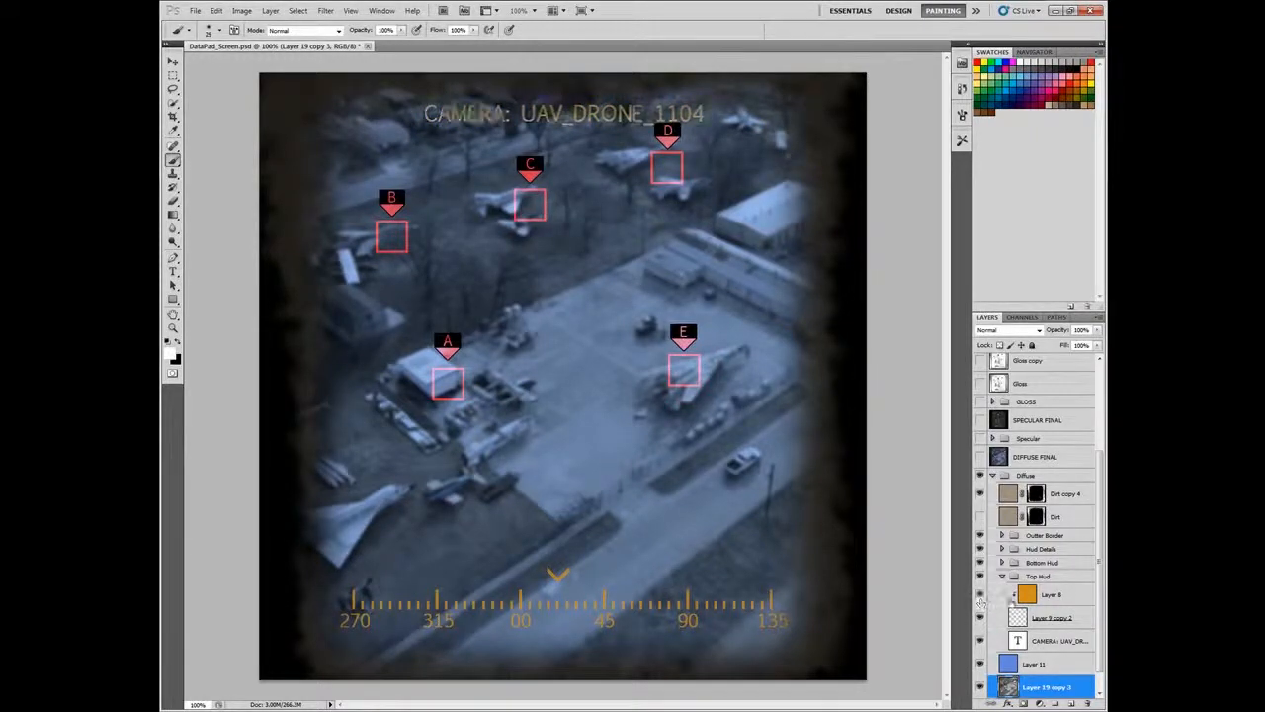
alt+click(1023, 607)
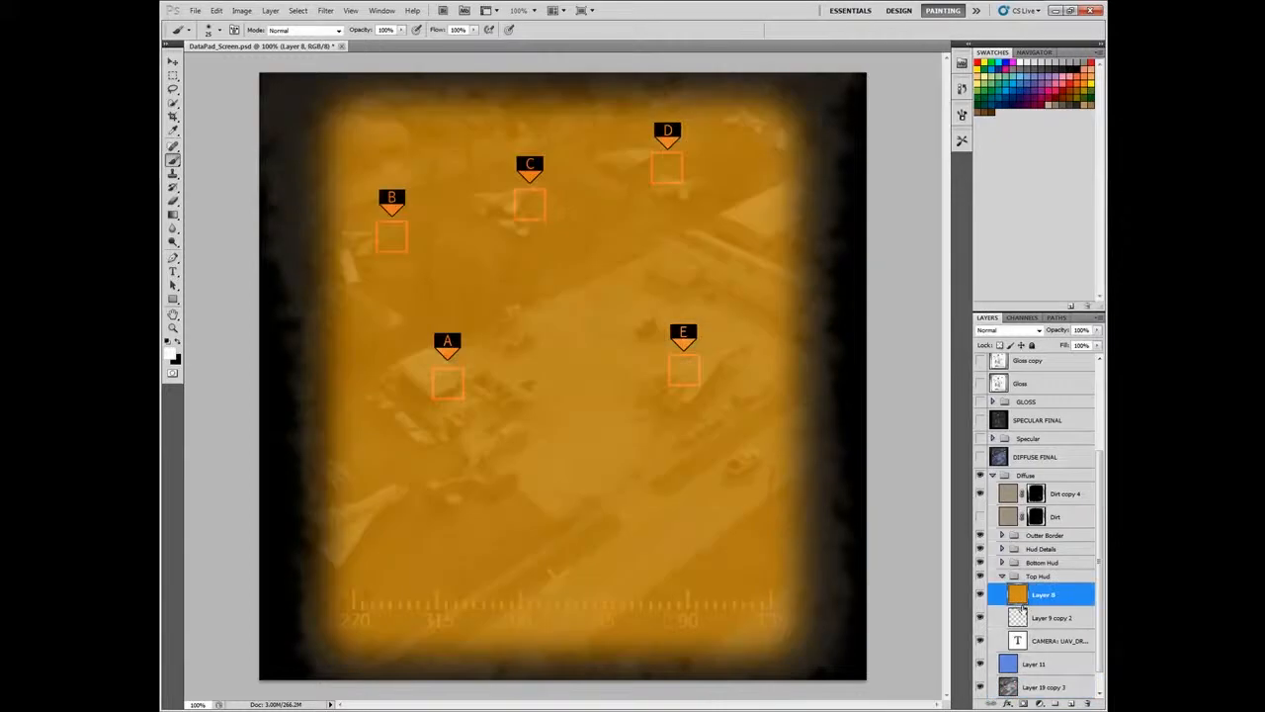
alt+click(1024, 606)
click(1023, 618)
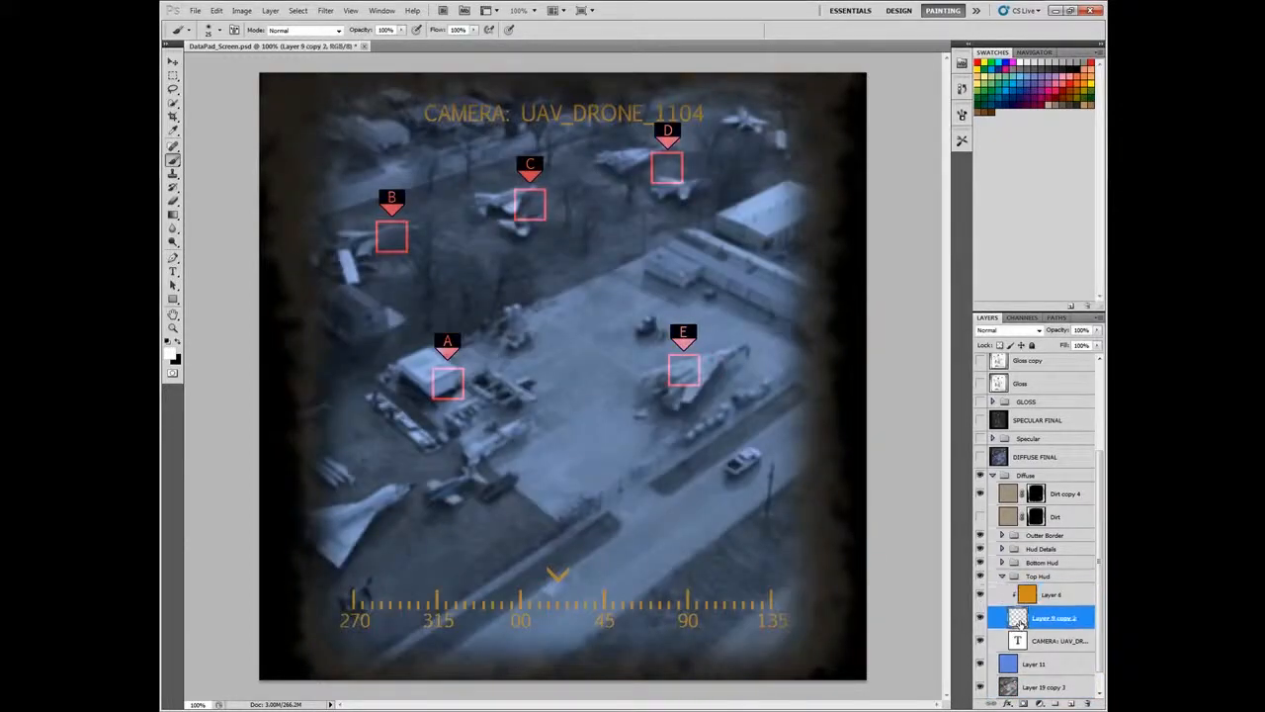
click(1002, 575)
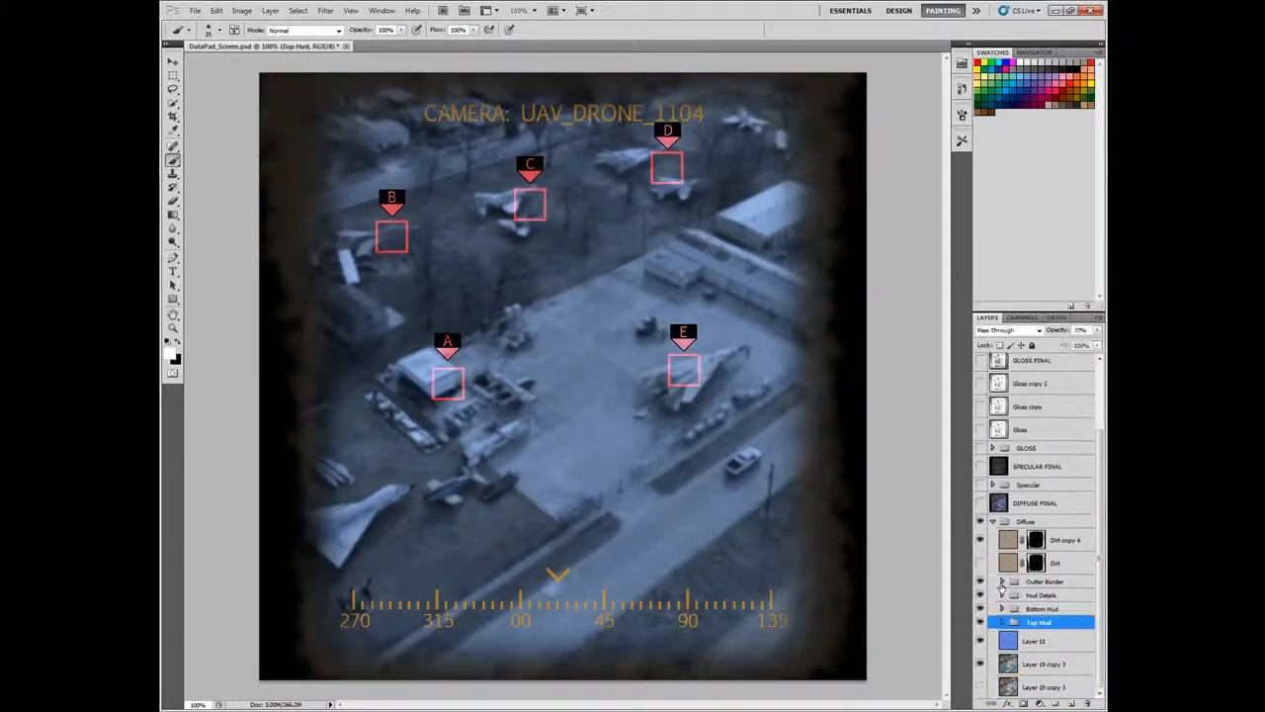
Inspect the contents of the Bottom Hud group and compare the image with the Hud Details group hidden and shown
click(1002, 605)
scroll(1002, 573, down, 2)
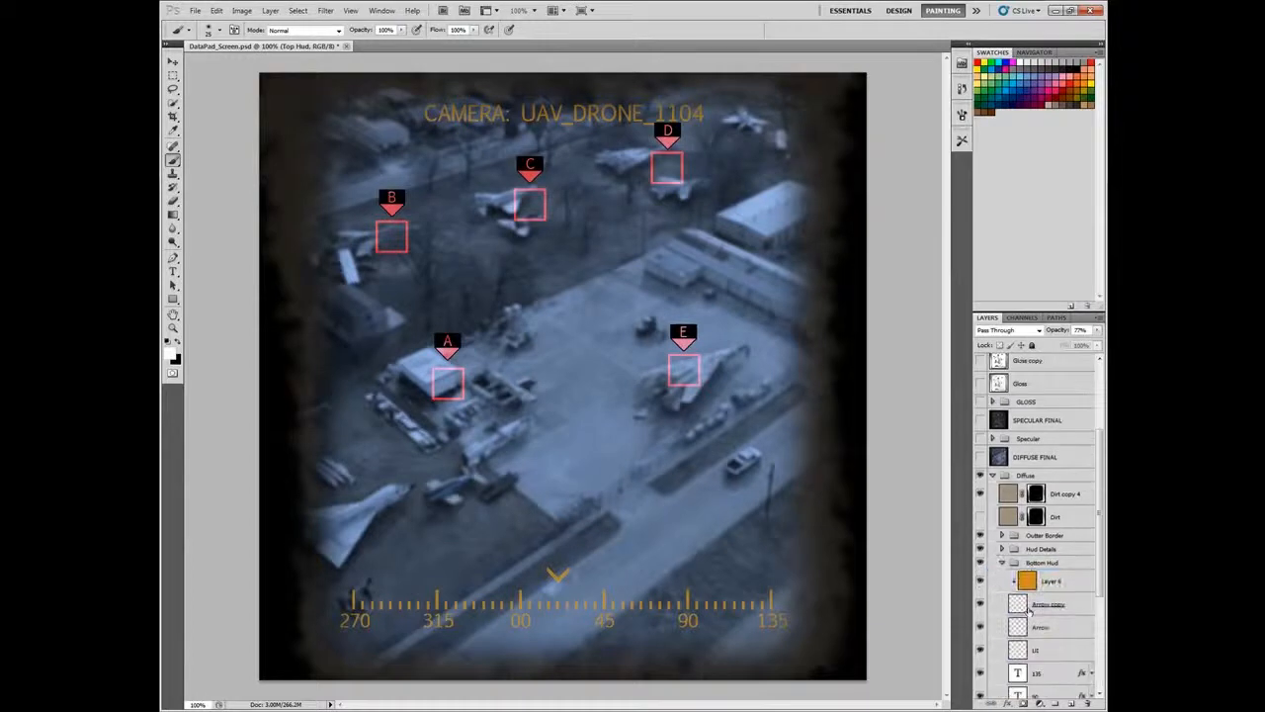
click(1004, 542)
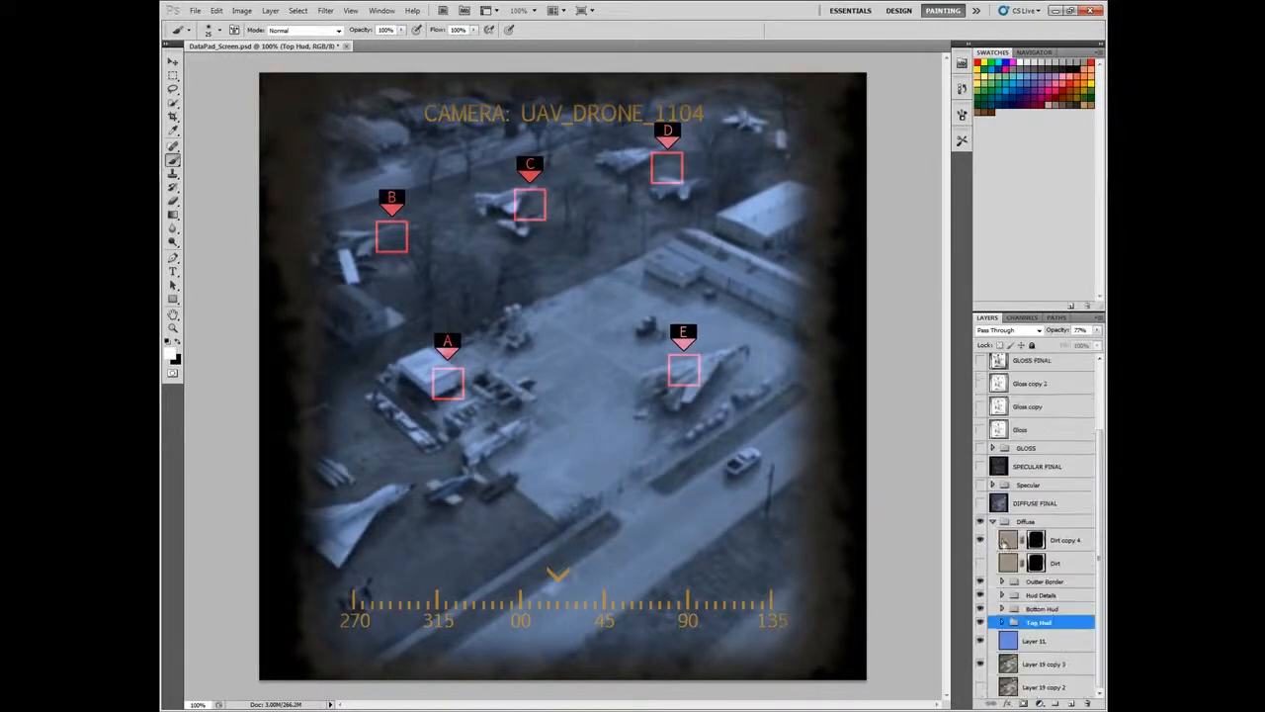
click(1001, 595)
click(1002, 595)
click(979, 596)
click(980, 597)
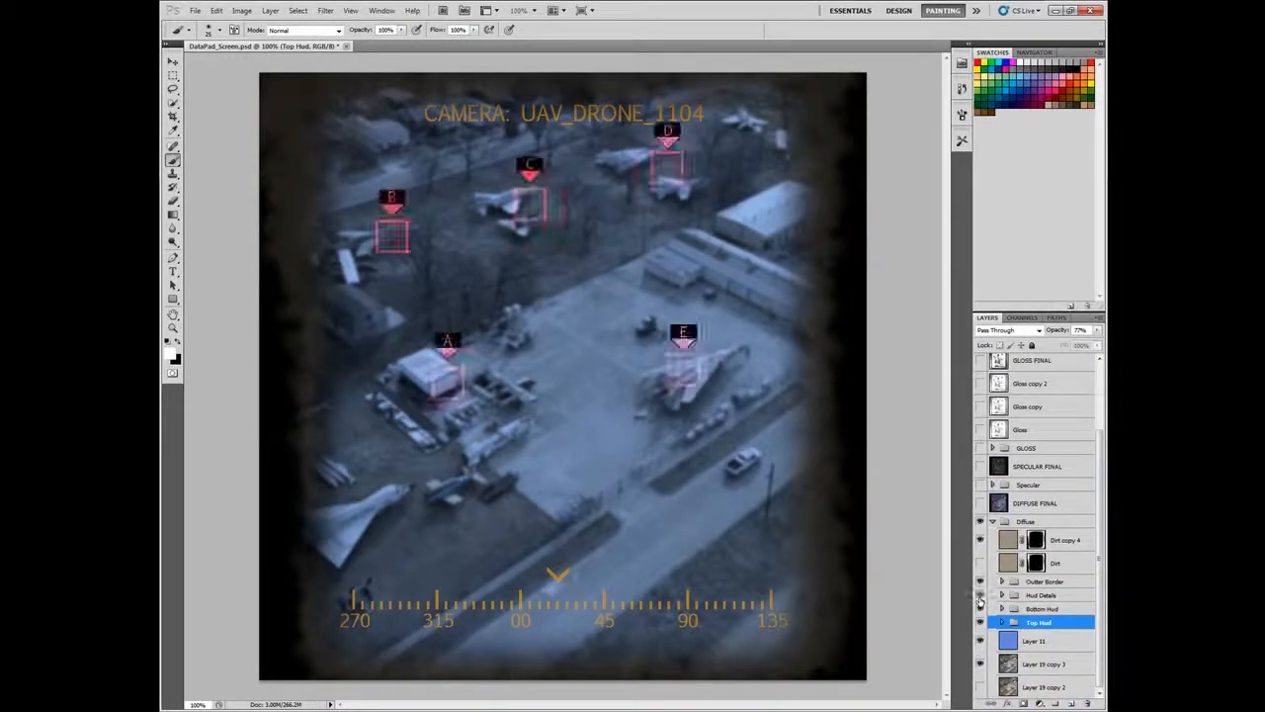
click(979, 596)
click(980, 596)
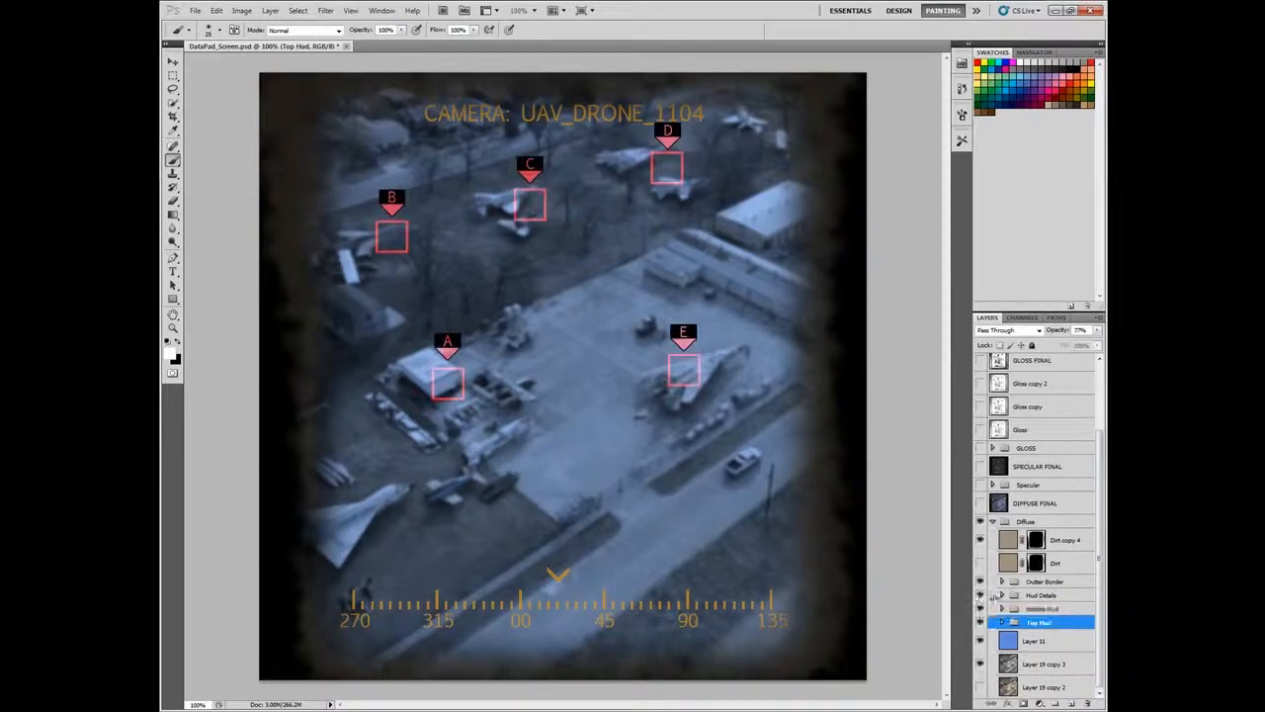
Examine the Waypoint E layers inside Hud Details, toggling Border copy 4 and the masked layer below it
click(1001, 595)
click(1011, 609)
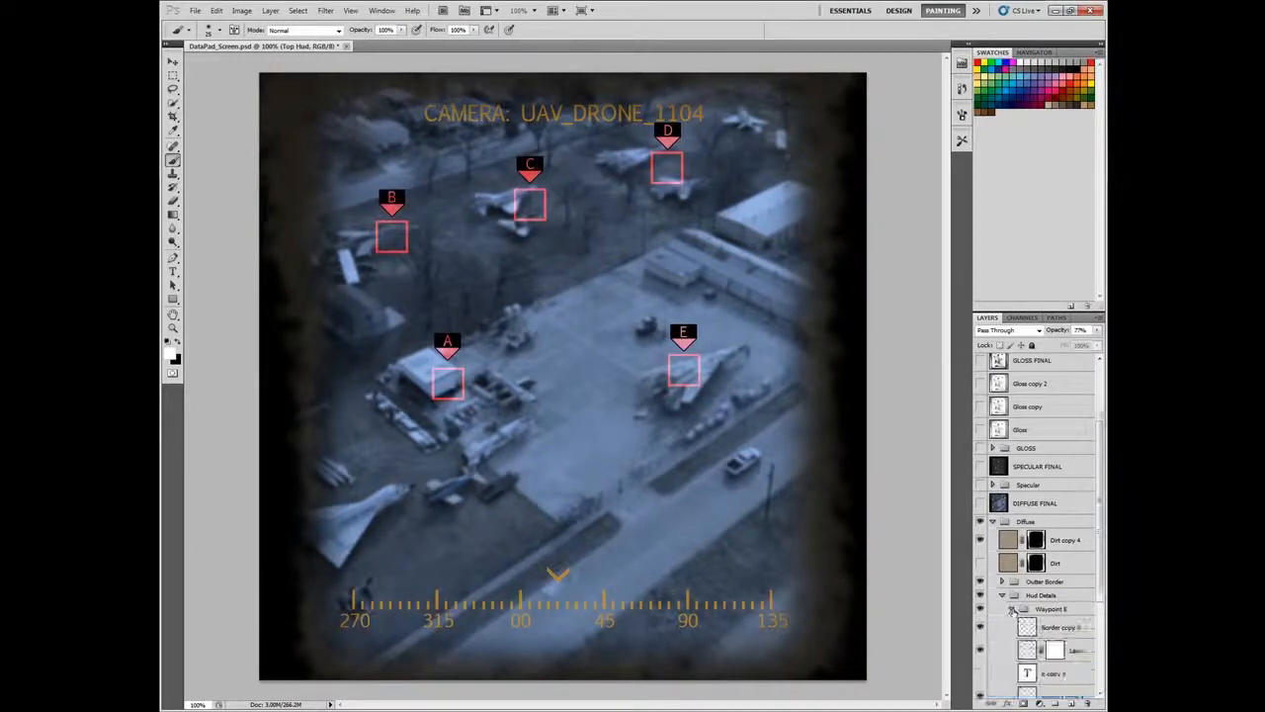
scroll(1050, 620, down, 3)
click(981, 533)
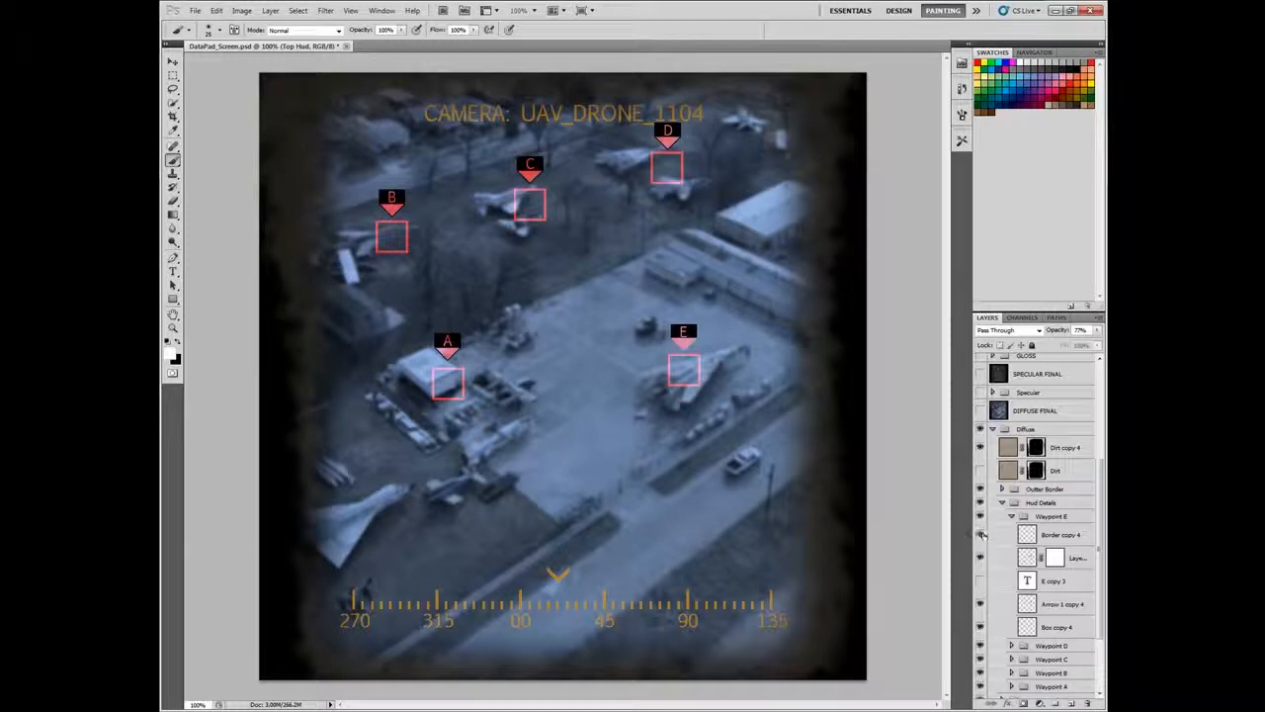
click(980, 534)
click(981, 534)
click(981, 534)
click(980, 556)
click(981, 557)
click(1002, 503)
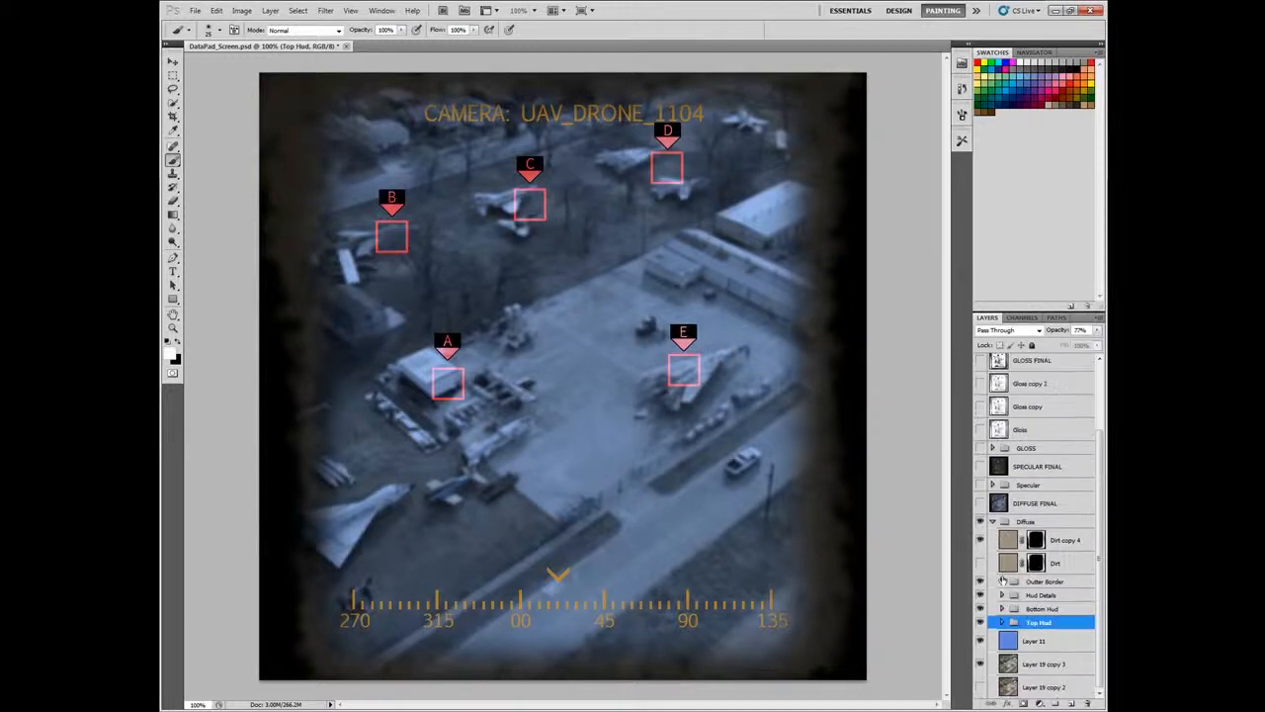
Compare the image with Layer 19 copy 9 of the Outter Border group and the Dirt copy 4 layer each hidden and shown
click(1001, 582)
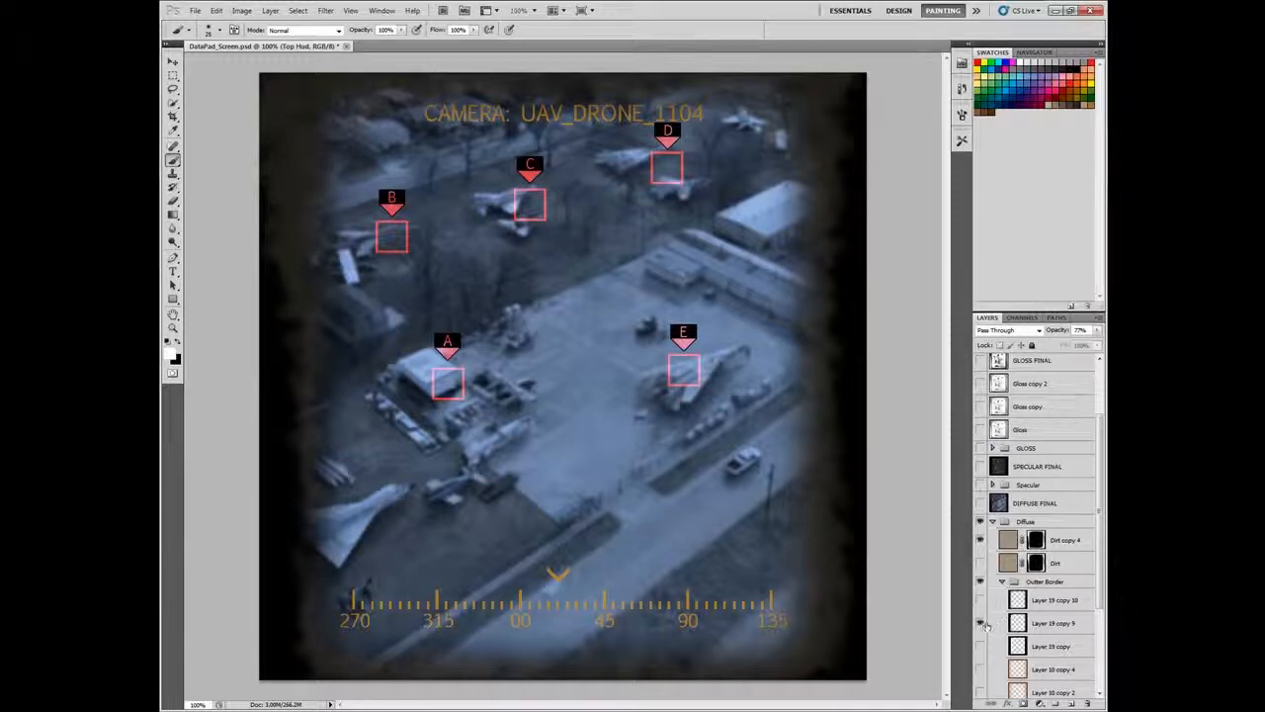
click(981, 623)
click(981, 623)
click(981, 623)
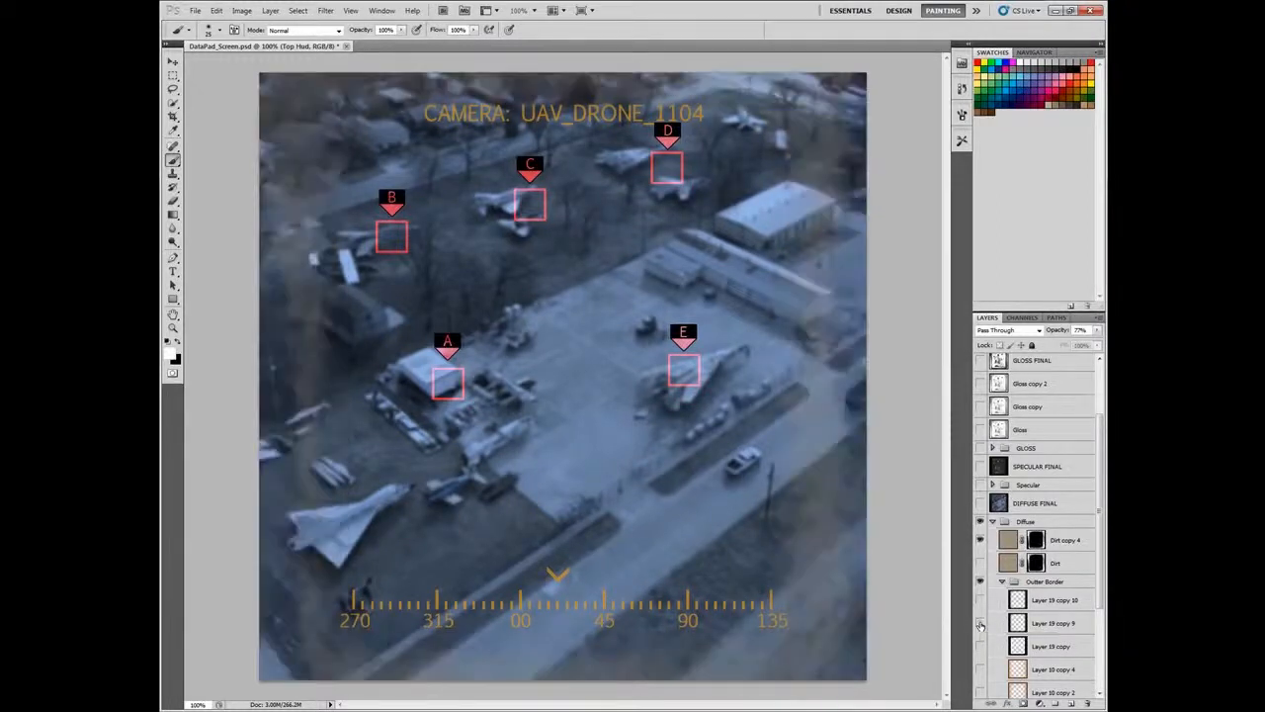
click(981, 623)
scroll(1005, 621, down, 3)
click(1028, 645)
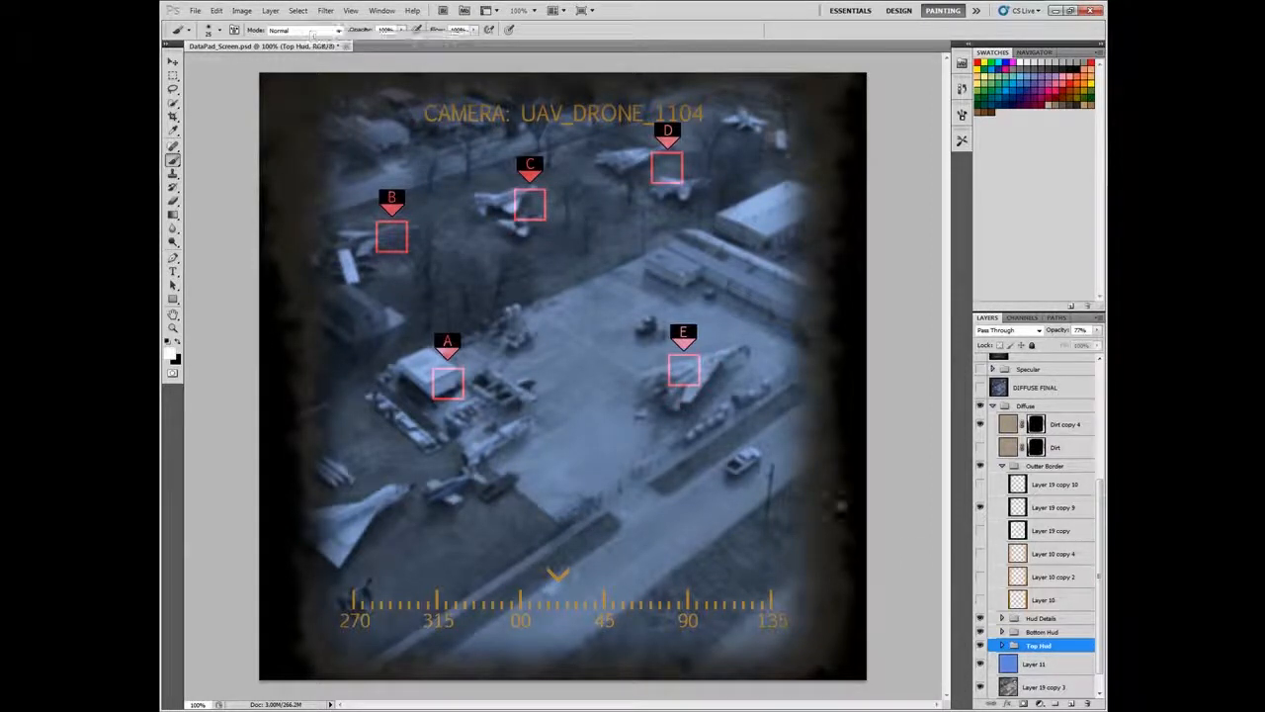
click(1001, 465)
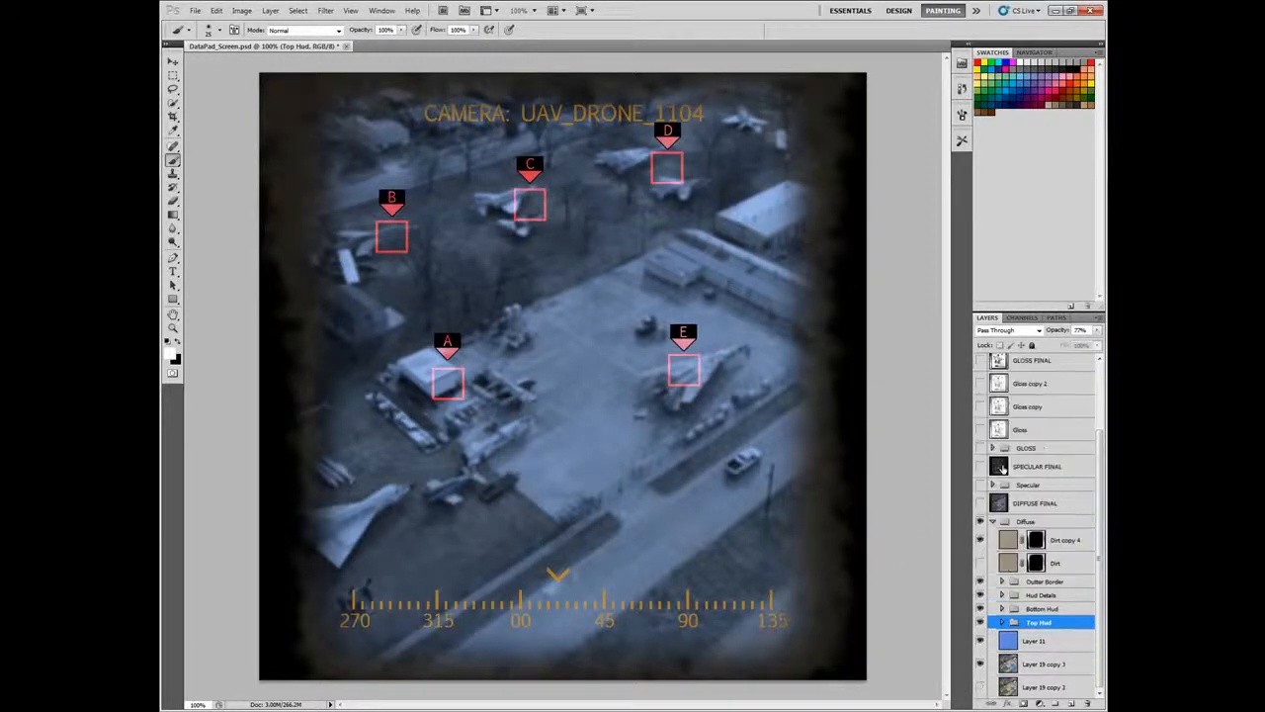
click(981, 540)
click(981, 539)
Show the DIFFUSE FINAL layer, collapse the Diffuse group, and turn on the Glow group
click(981, 503)
click(994, 521)
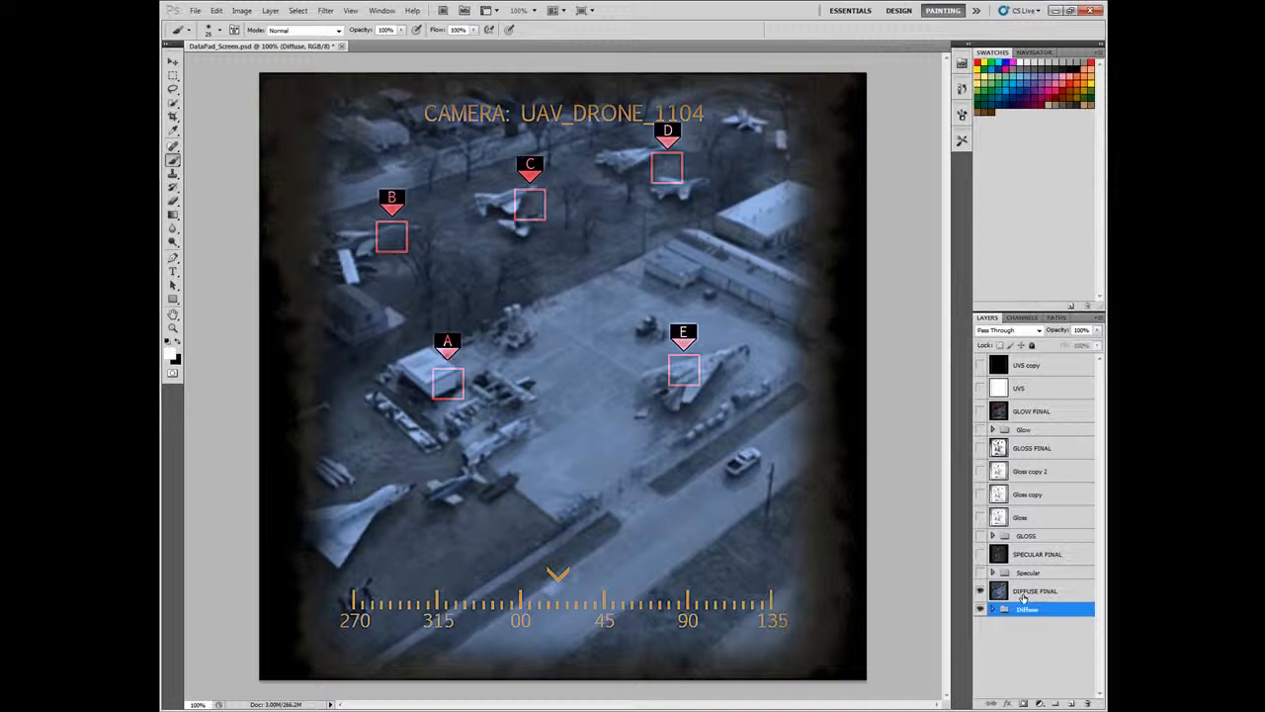
key(ctrl+minus)
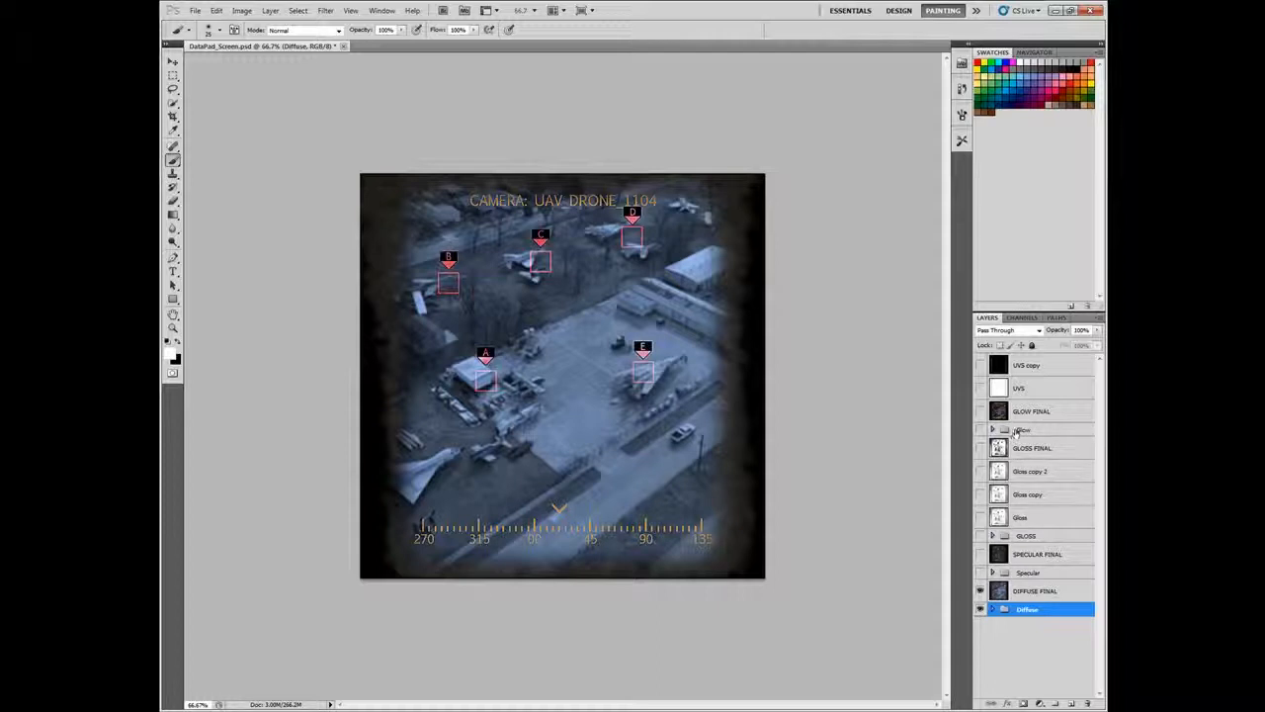
click(979, 429)
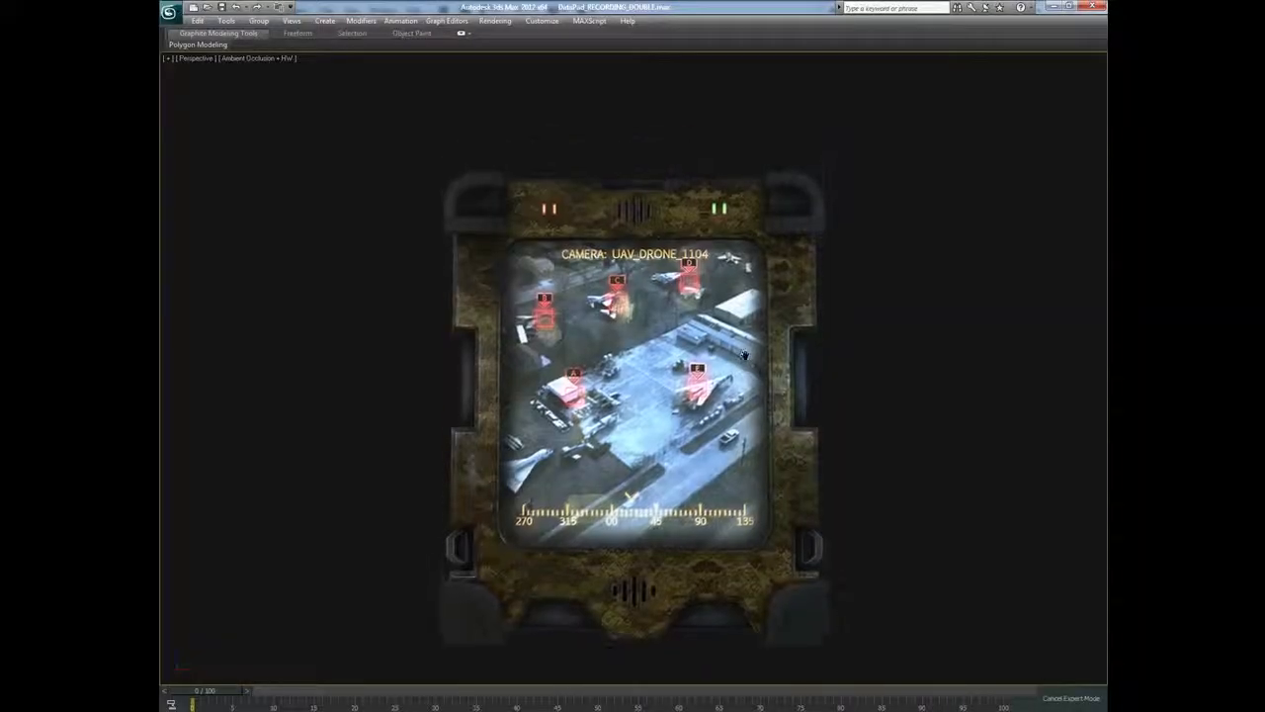
Examine the textured data pad's glowing screen in the 3ds Max viewport, and return to Photoshop
scroll(603, 272, up, 5)
scroll(603, 272, down, 10)
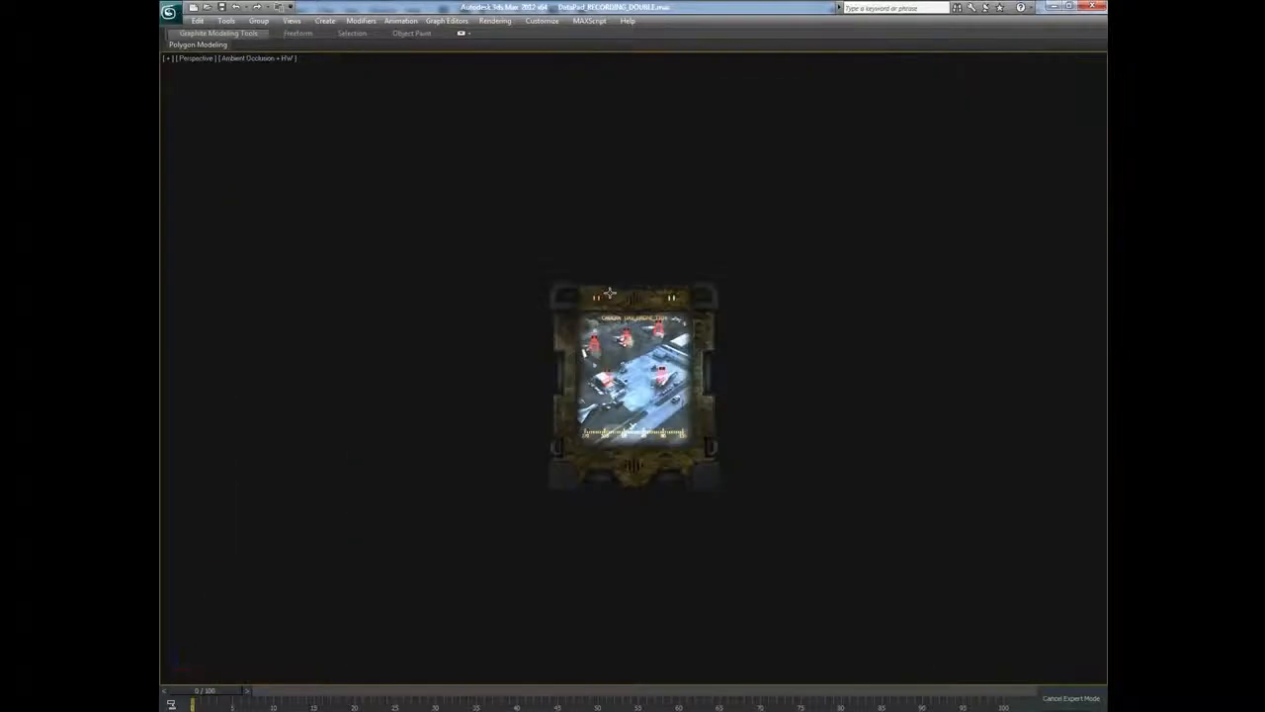
scroll(633, 390, up, 2)
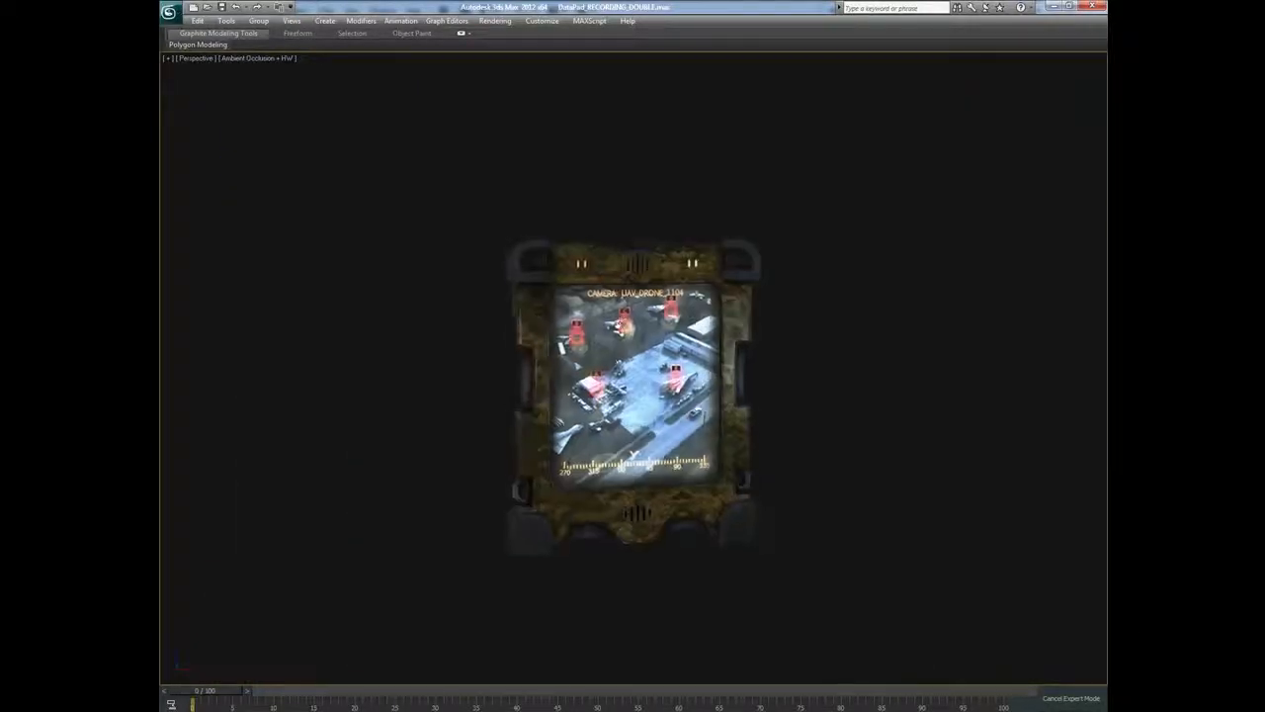
drag(632, 391, 640, 327)
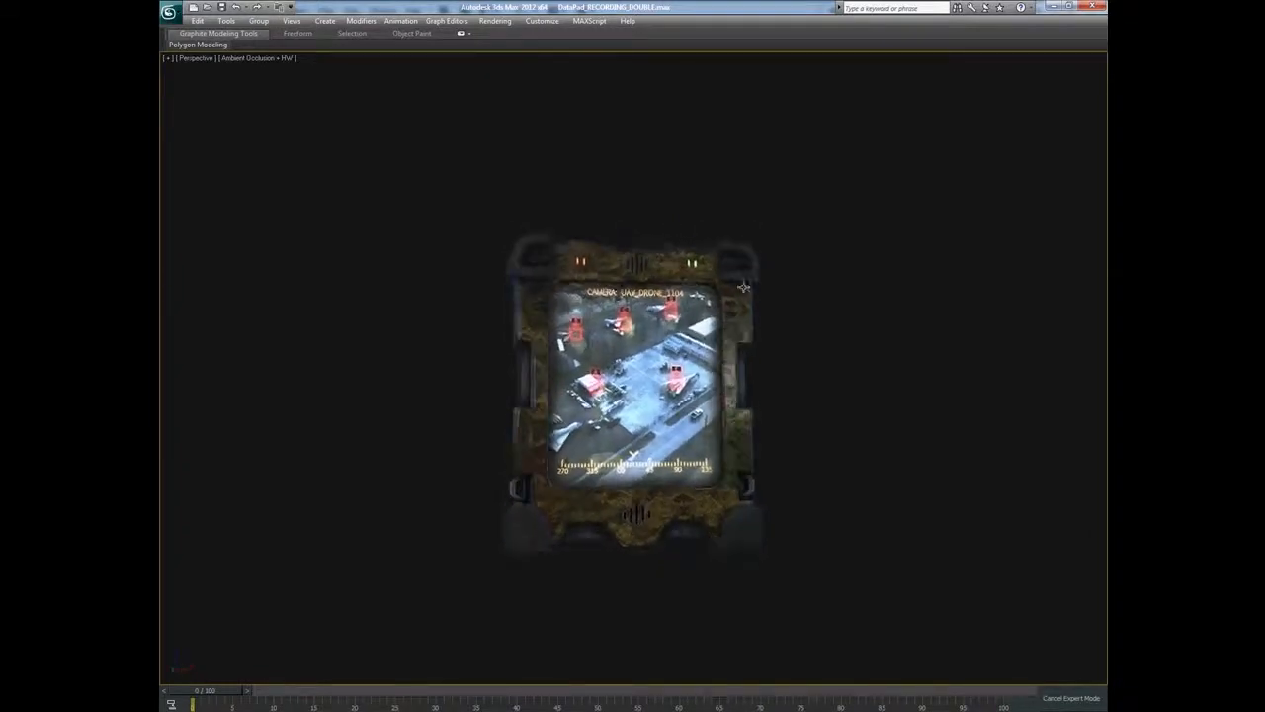
click(1054, 8)
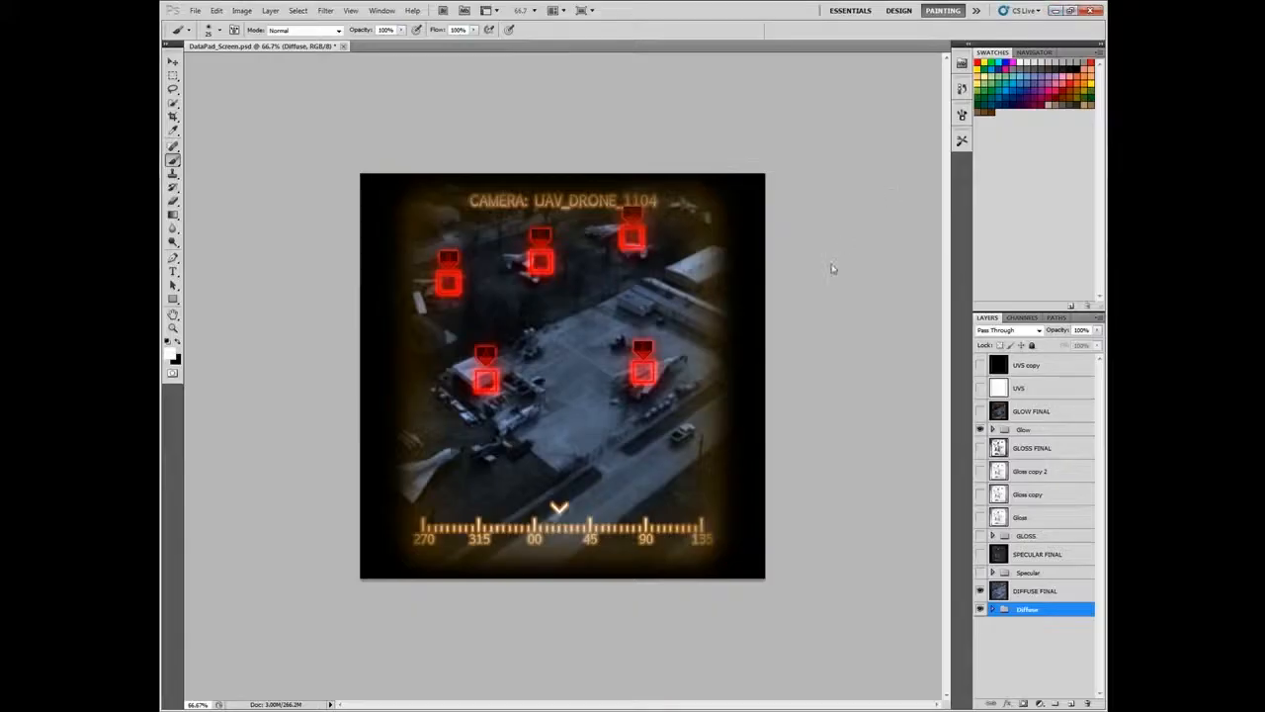
Review the layers of the Glow group and compare the image with the blue Layer 11 copy hidden and shown
click(993, 429)
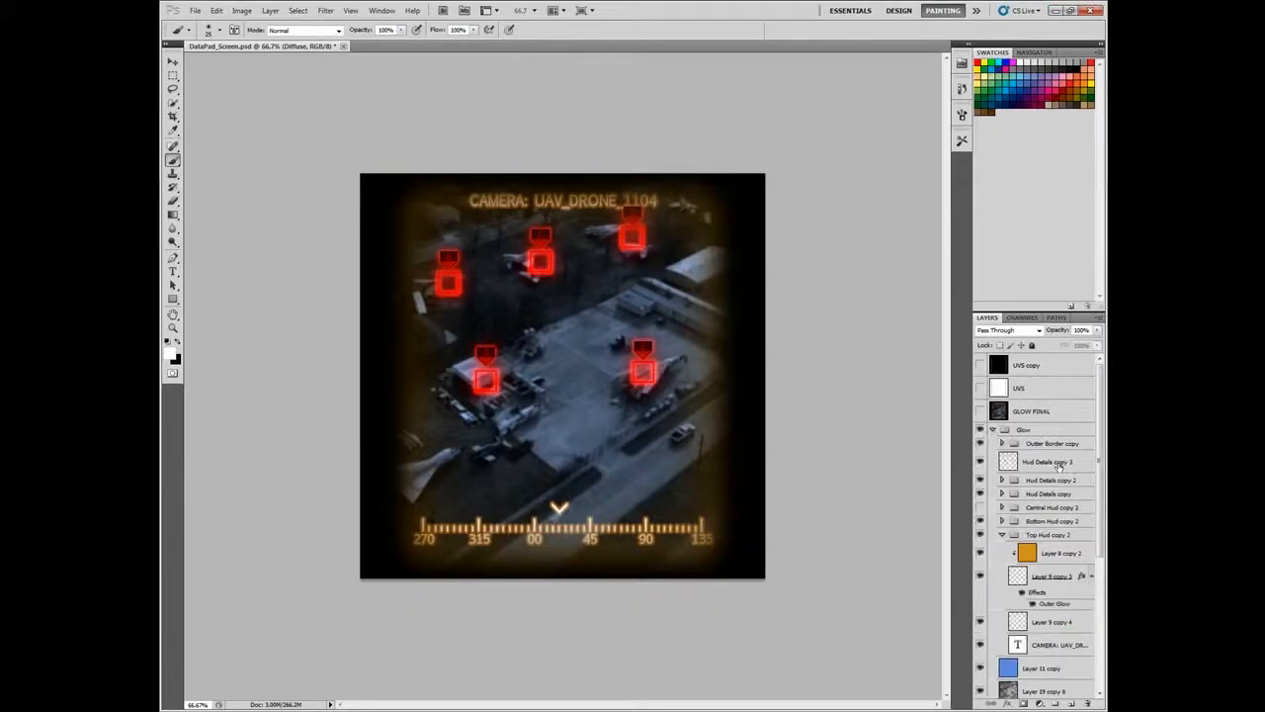
scroll(1054, 450, down, 1)
scroll(1056, 445, down, 1)
scroll(1038, 449, up, 2)
click(1002, 535)
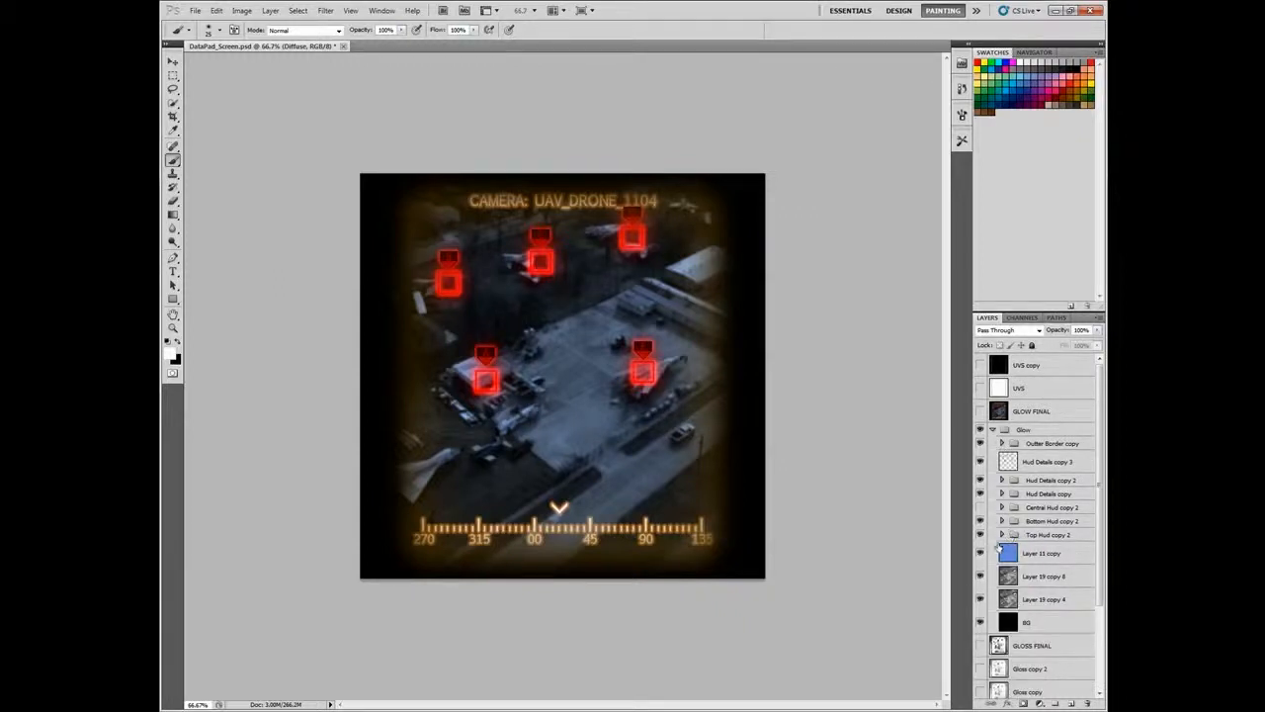
click(981, 554)
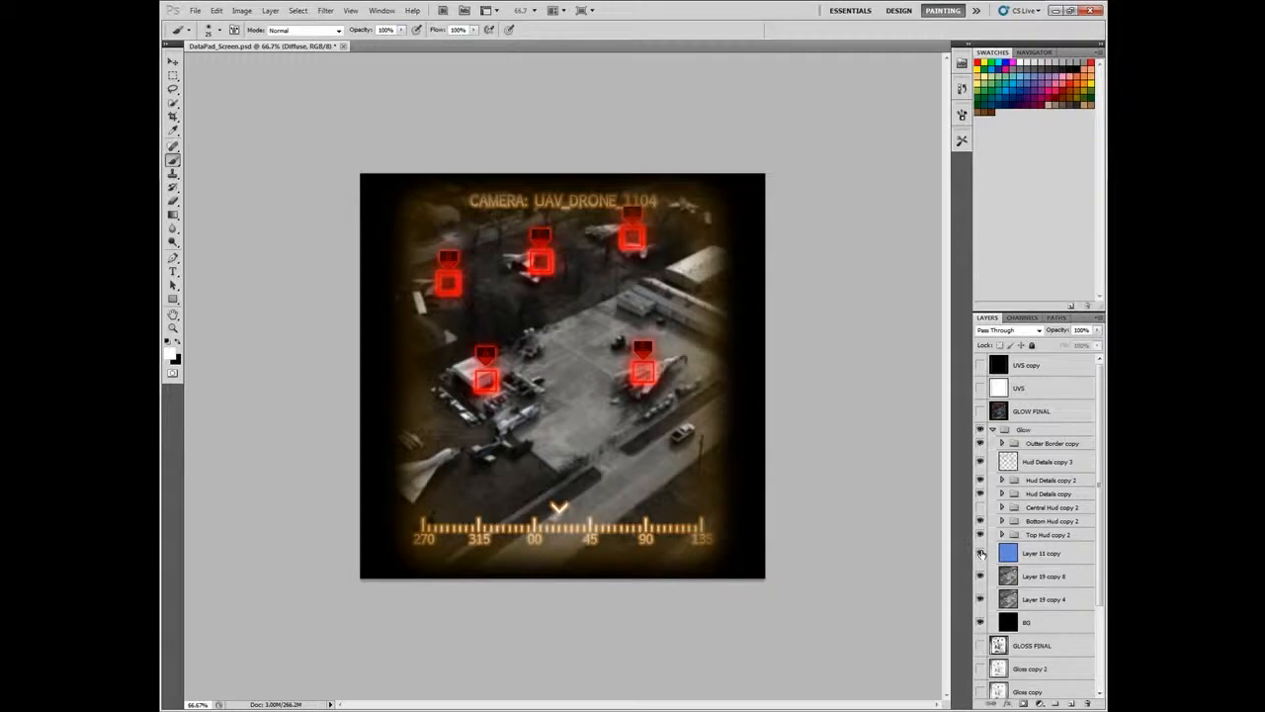
click(980, 554)
click(992, 429)
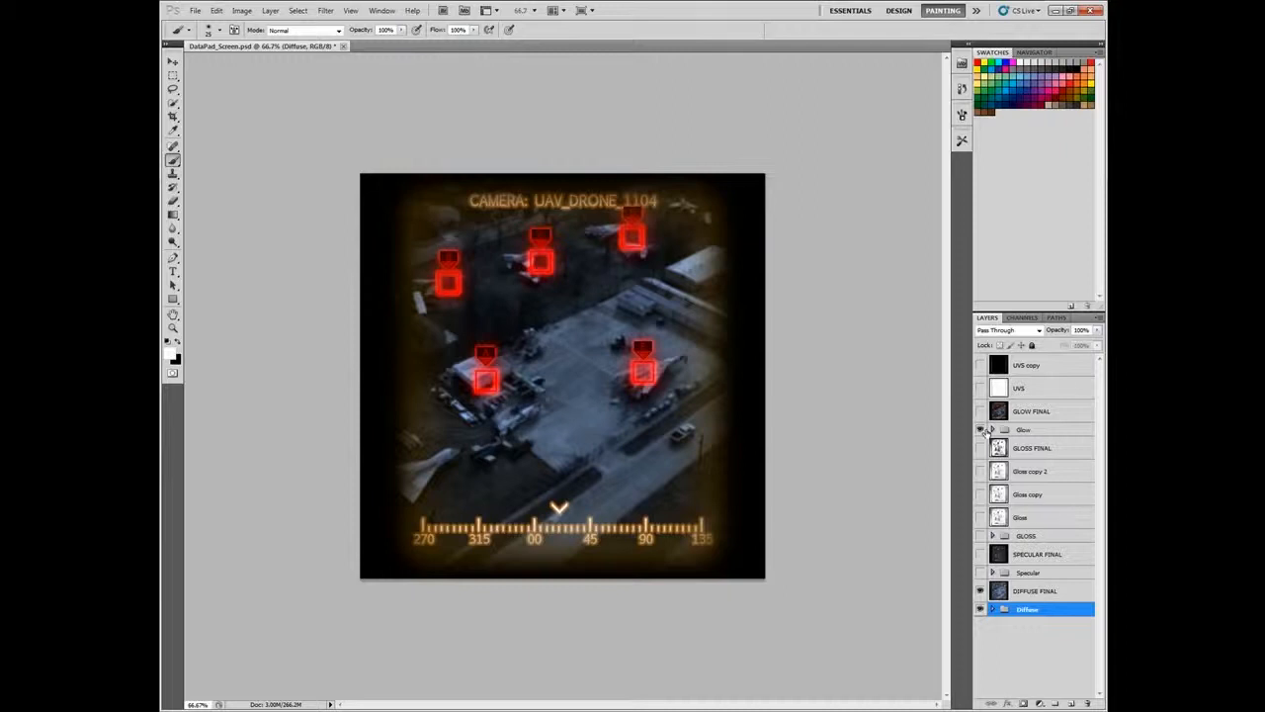
Hide the Glow group and show the Specular group to display the screen's specular map
click(982, 430)
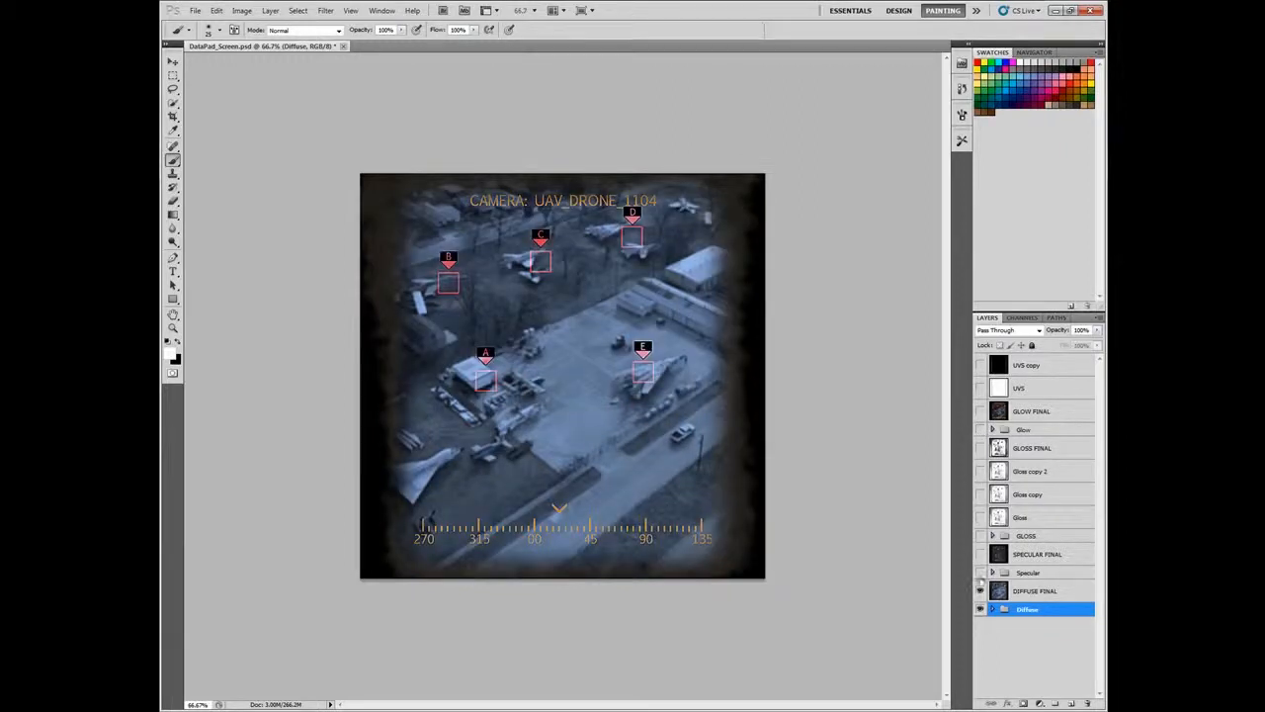
click(980, 572)
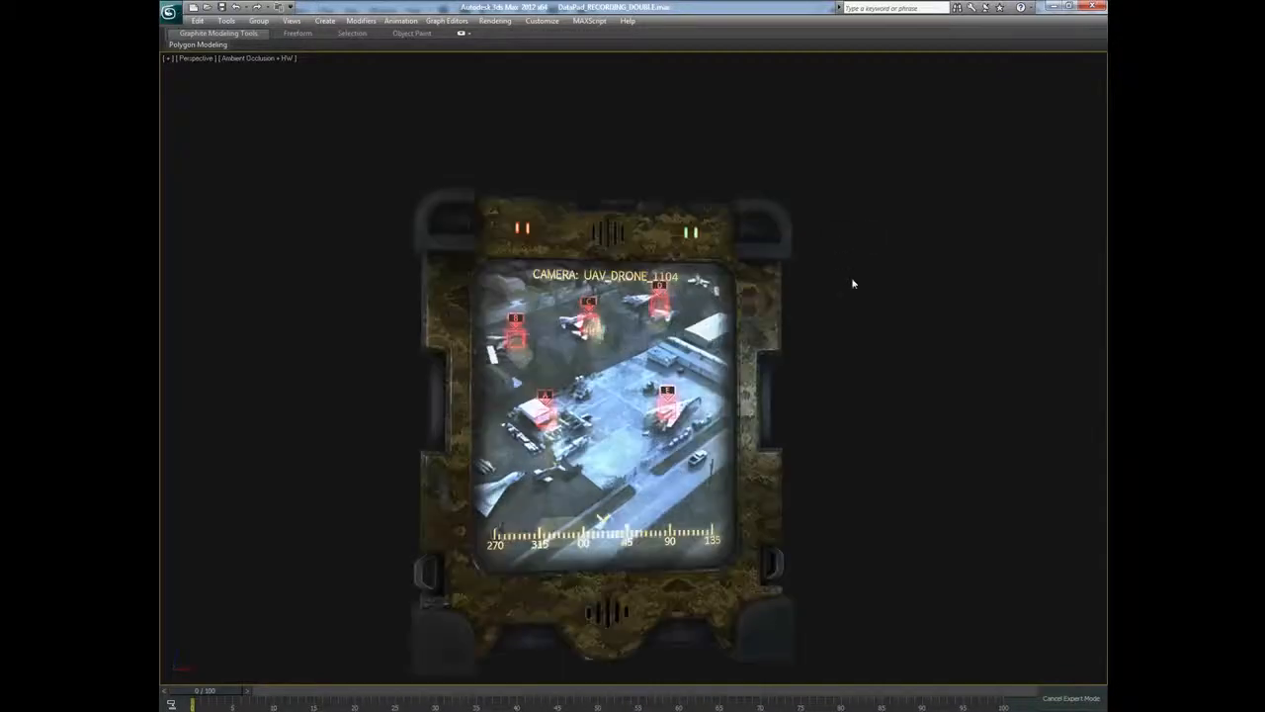
Examine the lit screen of the data pad from different angles and distances in 3ds Max, and return to Photoshop
scroll(839, 303, up, 2)
drag(825, 352, 851, 273)
drag(630, 440, 689, 377)
scroll(659, 388, down, 5)
scroll(633, 365, up, 4)
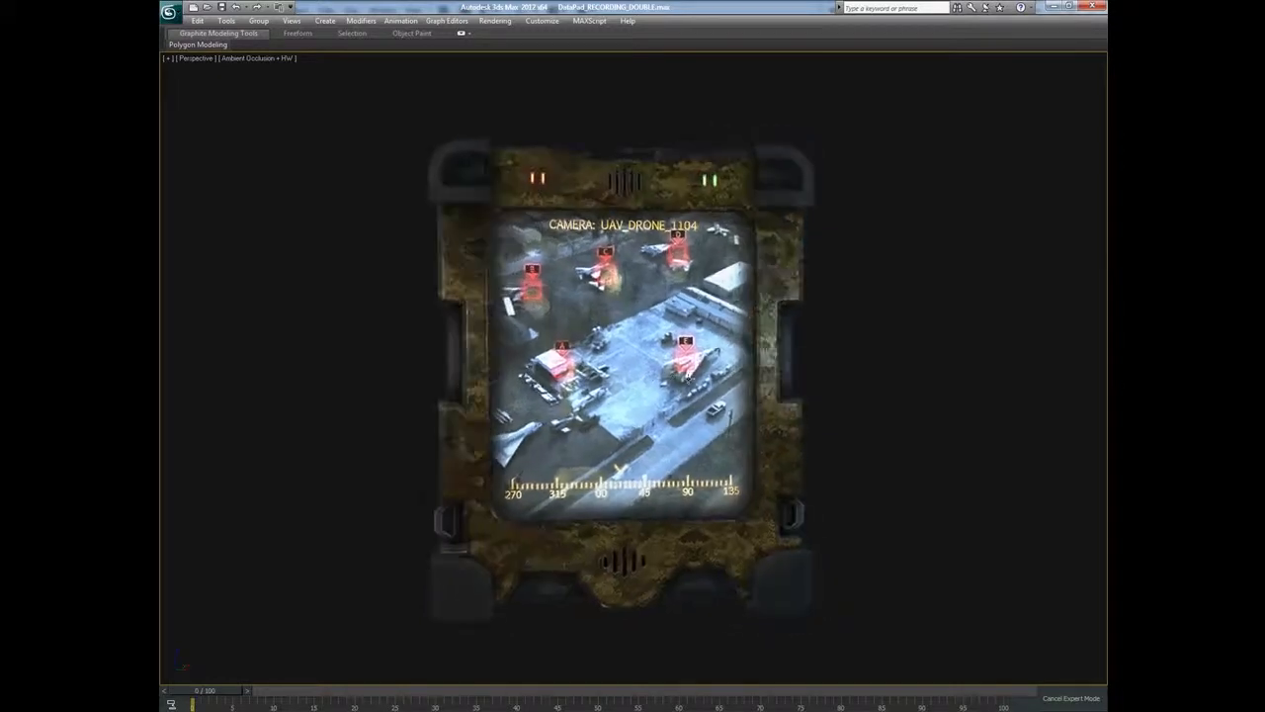
click(1055, 6)
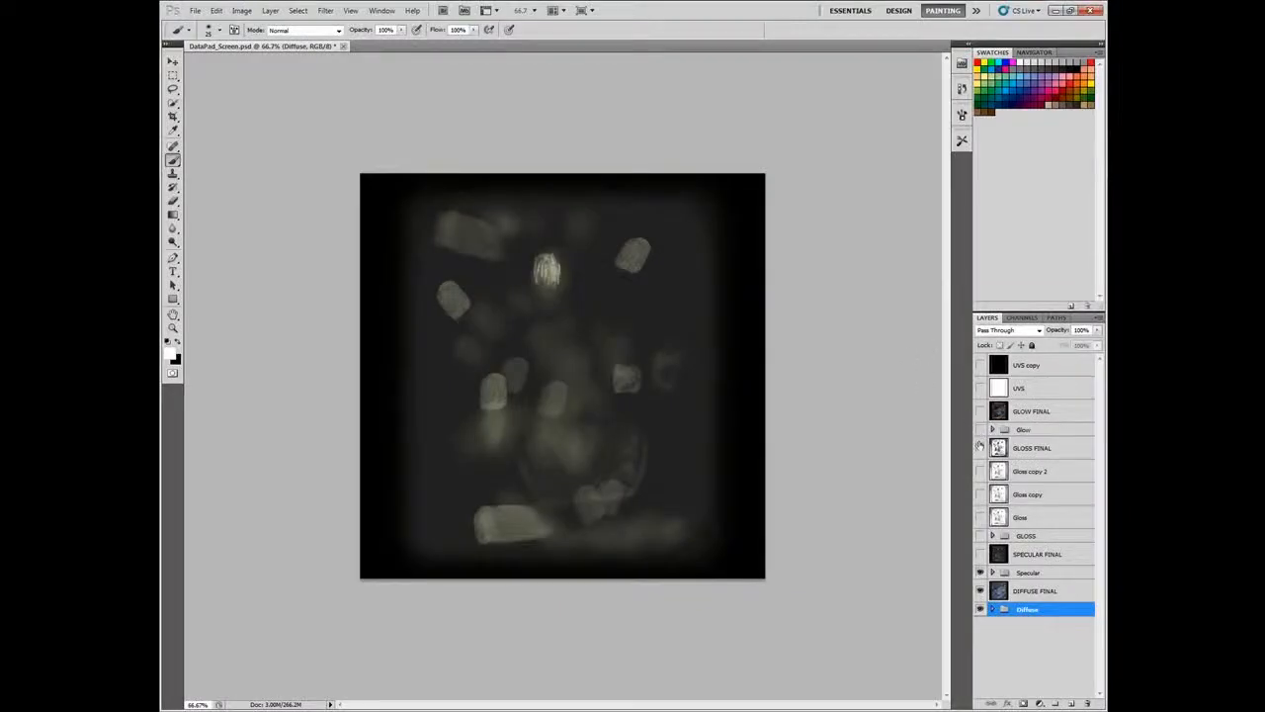
Compare the specular map with the gloss map by showing and hiding the GLOSS group
click(980, 535)
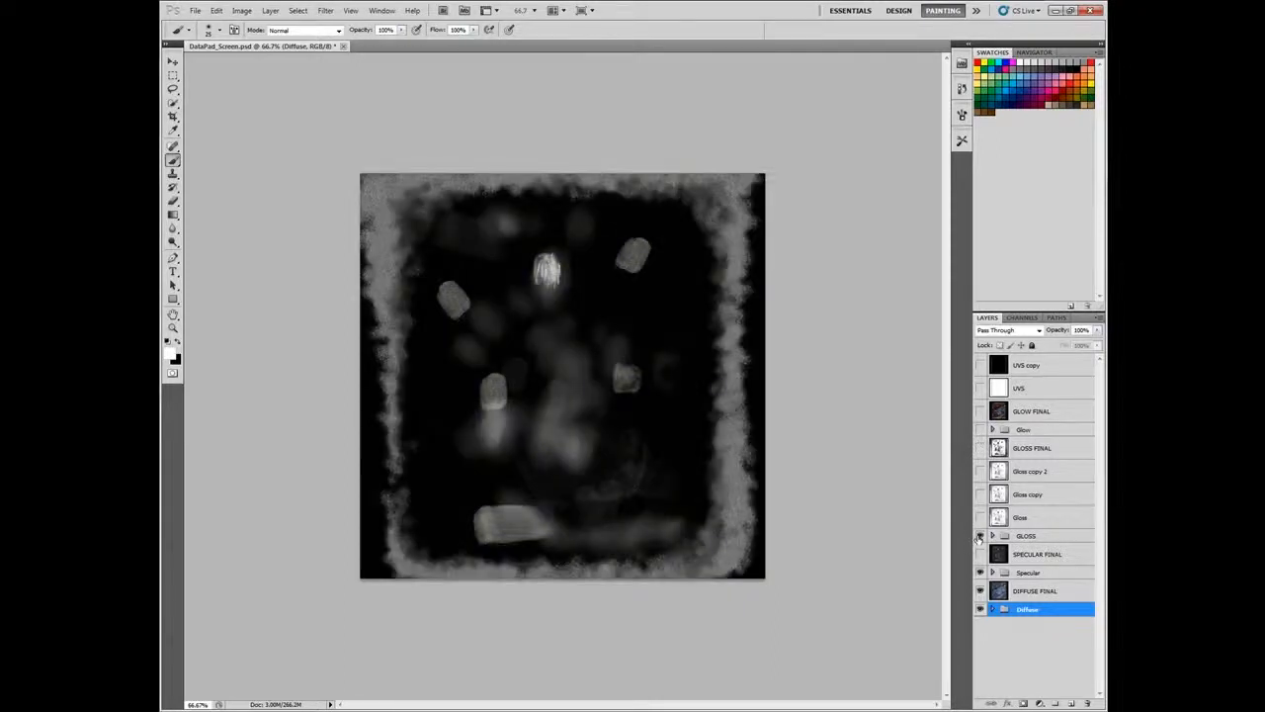
click(980, 535)
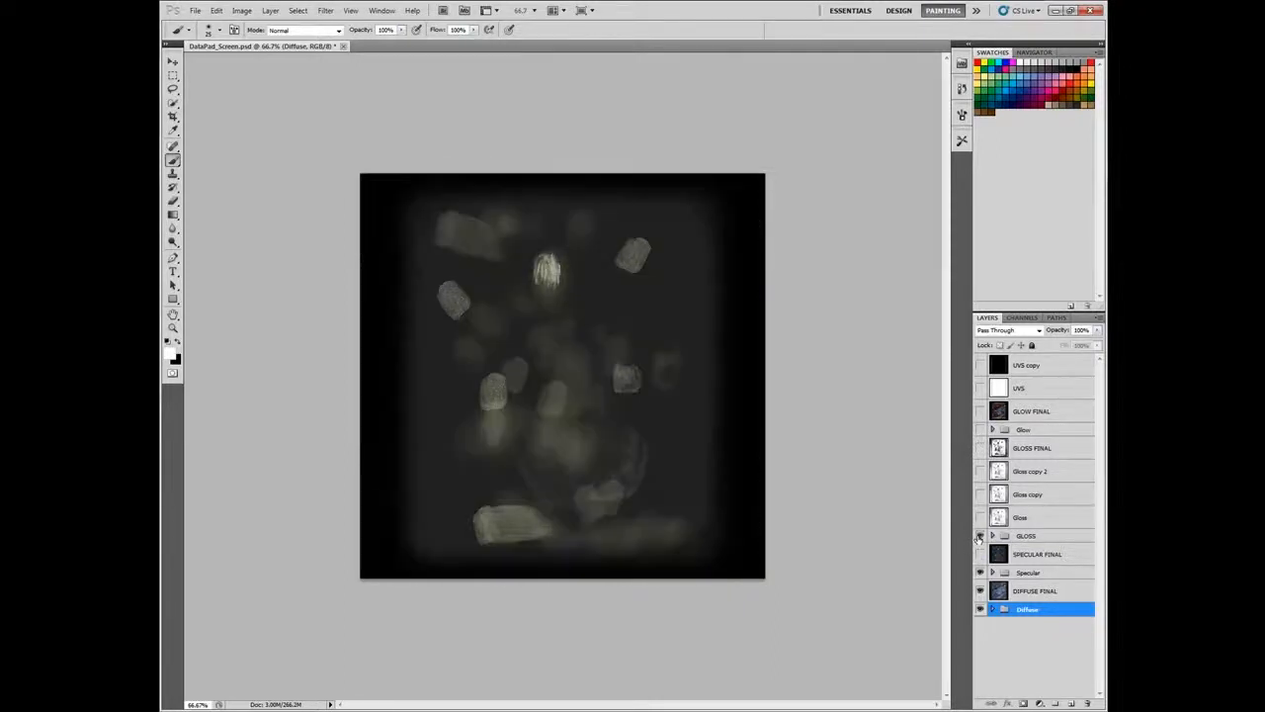
click(980, 535)
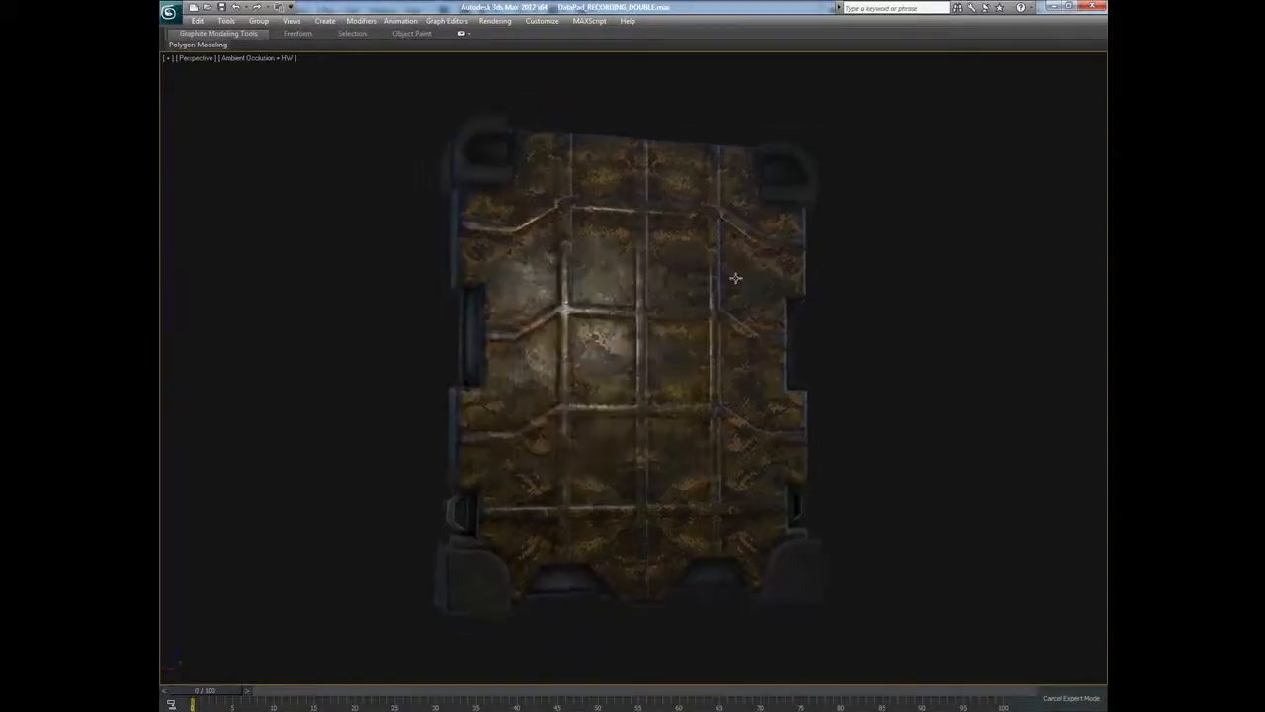
Inspect the finished data pad model in the 3ds Max viewport, turning from its back to its screen, both close up and from afar
drag(735, 278, 944, 263)
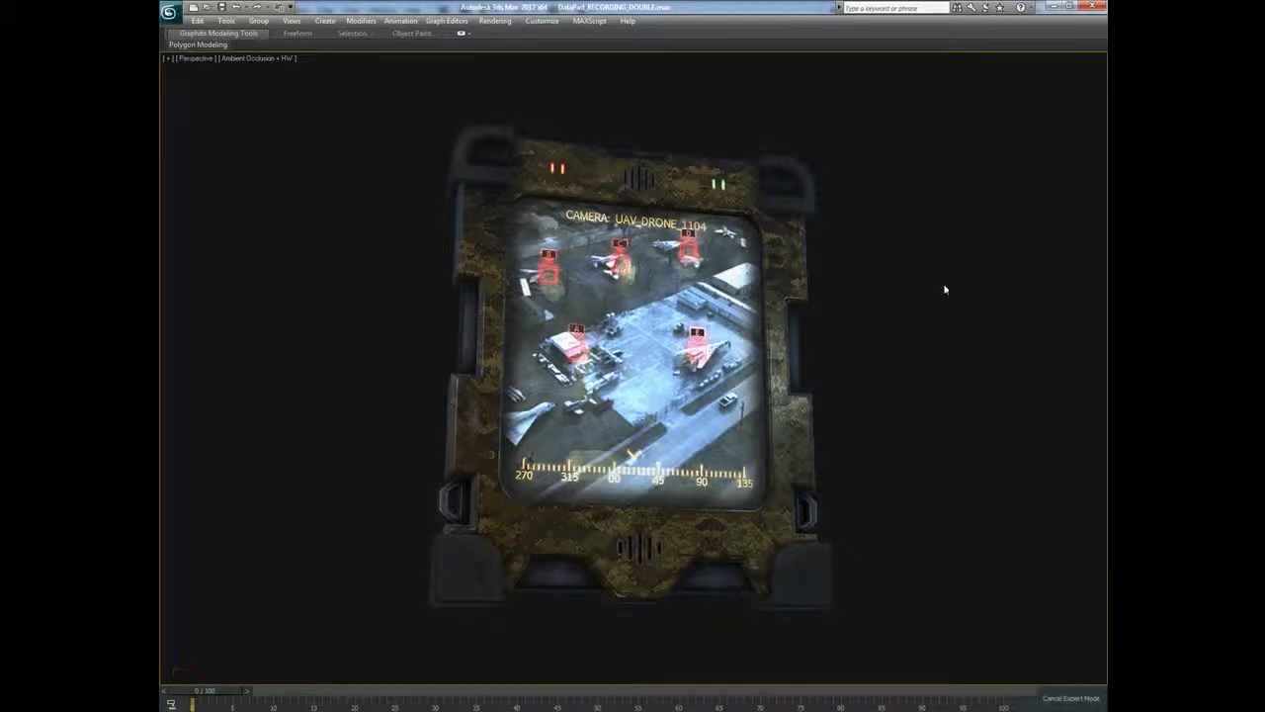
scroll(944, 288, down, 4)
scroll(943, 288, up, 3)
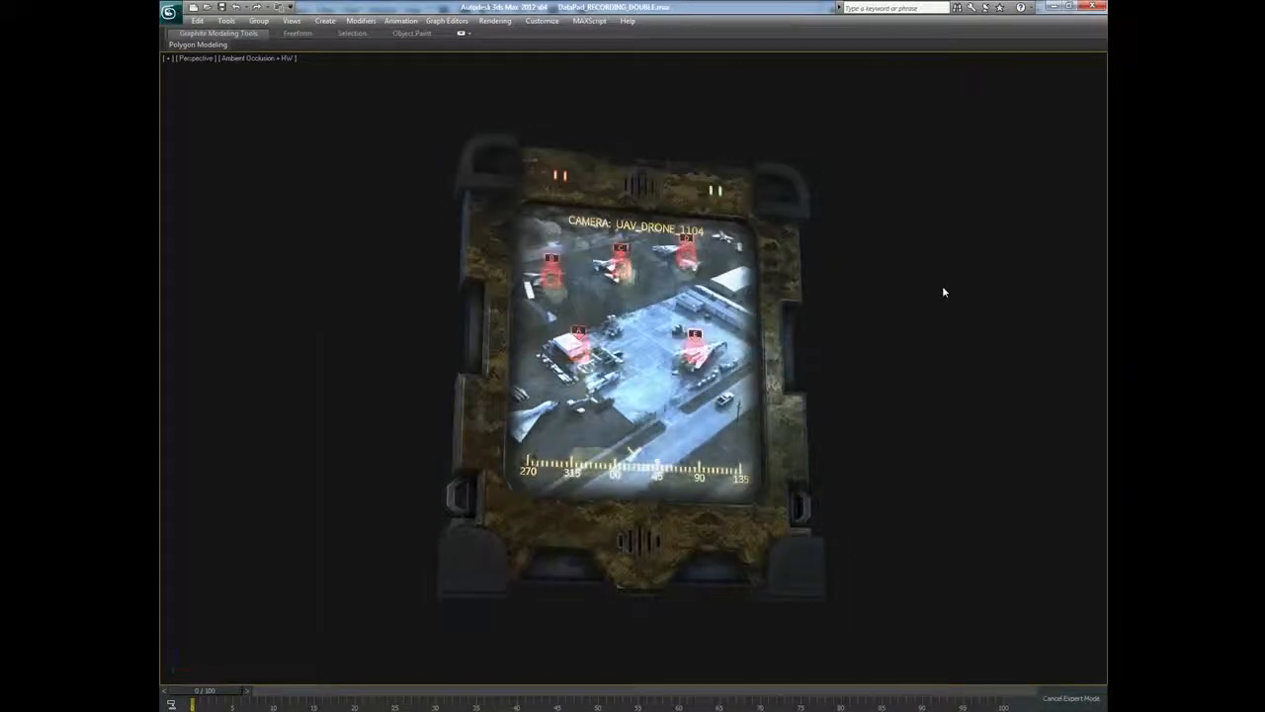
scroll(942, 287, down, 5)
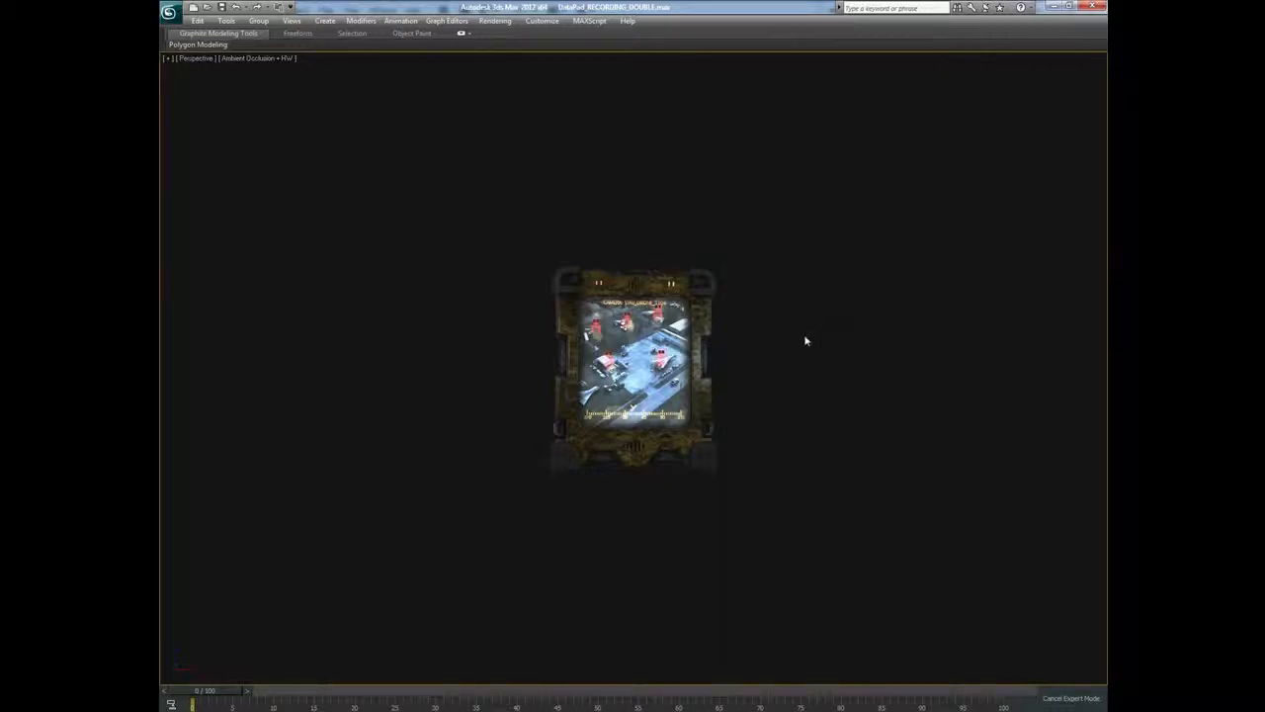
scroll(808, 360, up, 5)
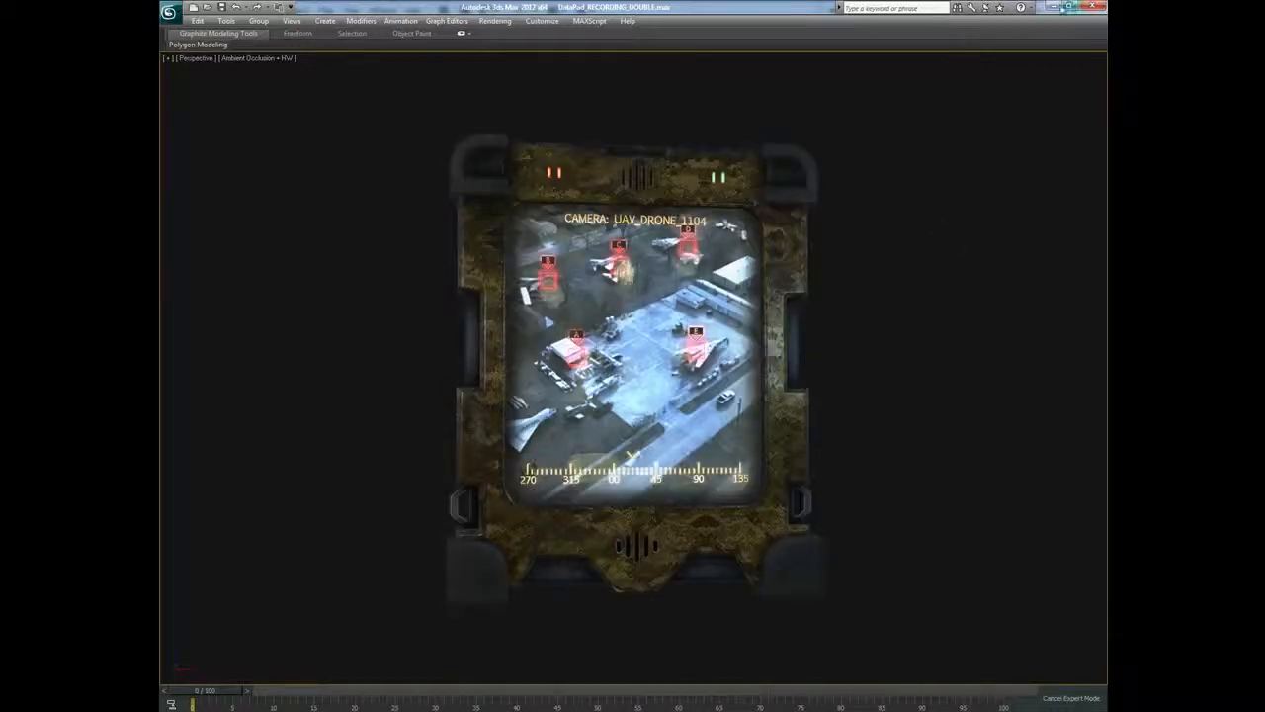